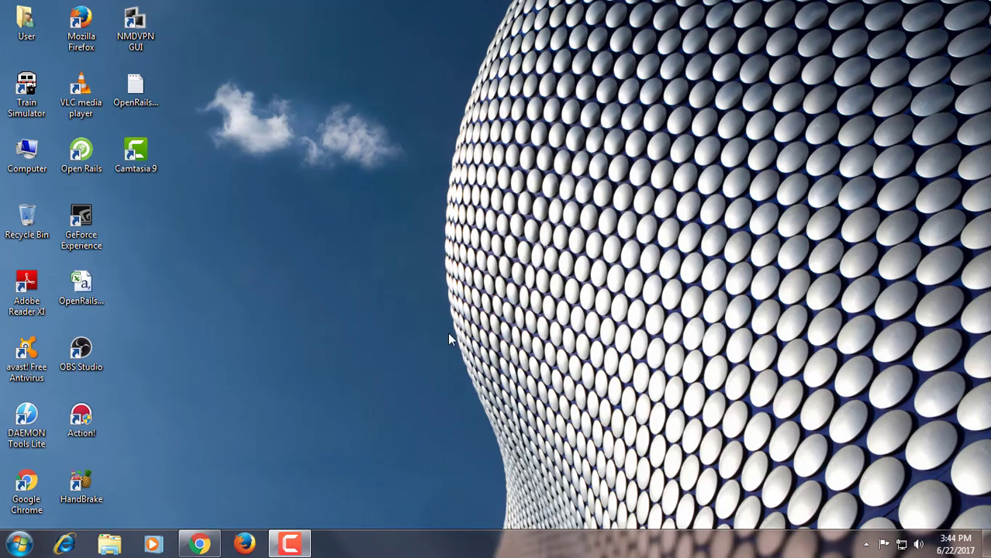
Switch to Chrome and search Google for "handbreak".
left_click(200, 472)
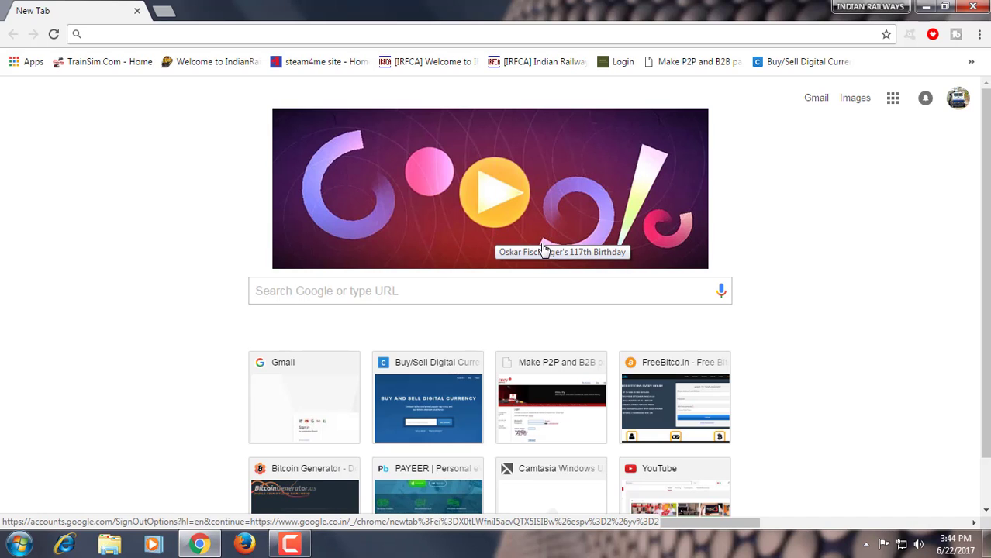
left_click(455, 291)
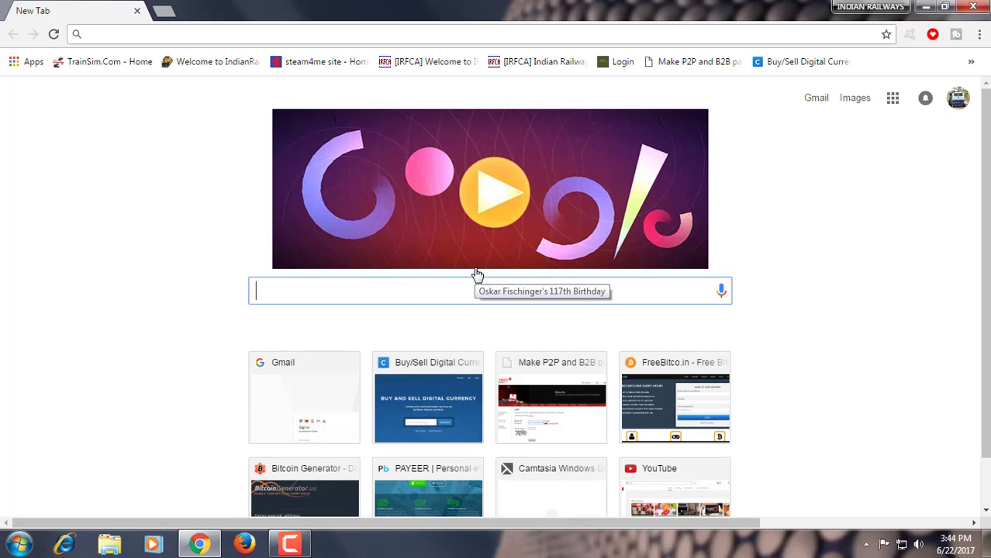
type("hand")
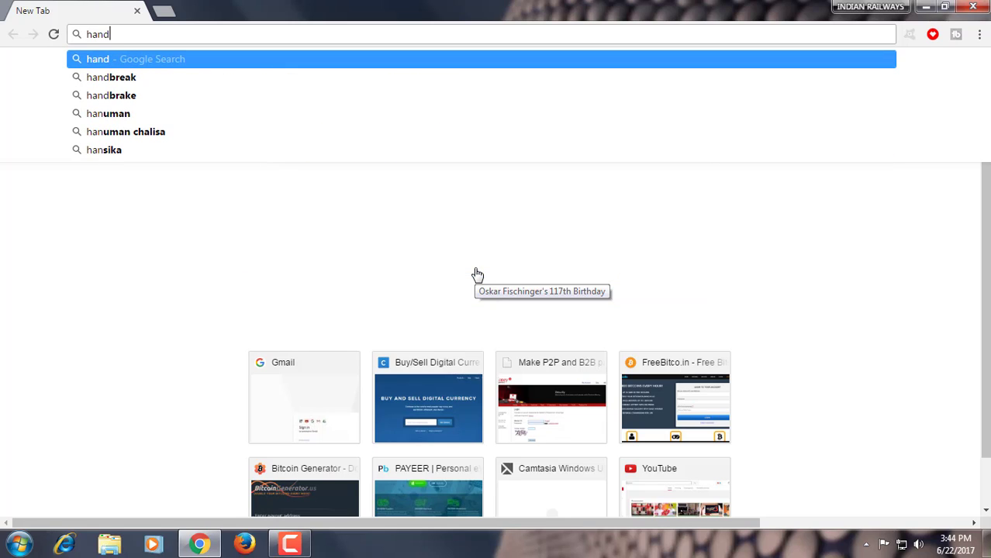
type("break")
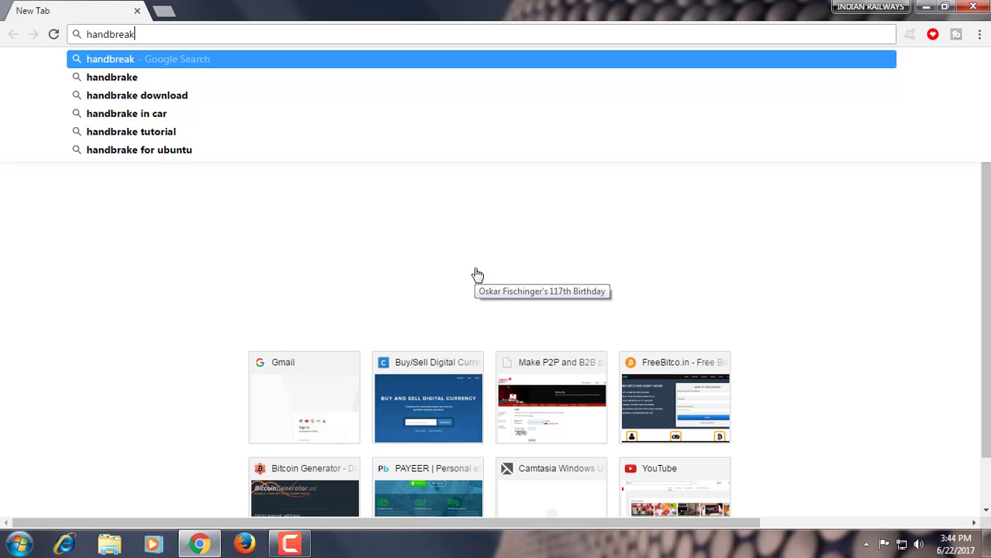
key("Return")
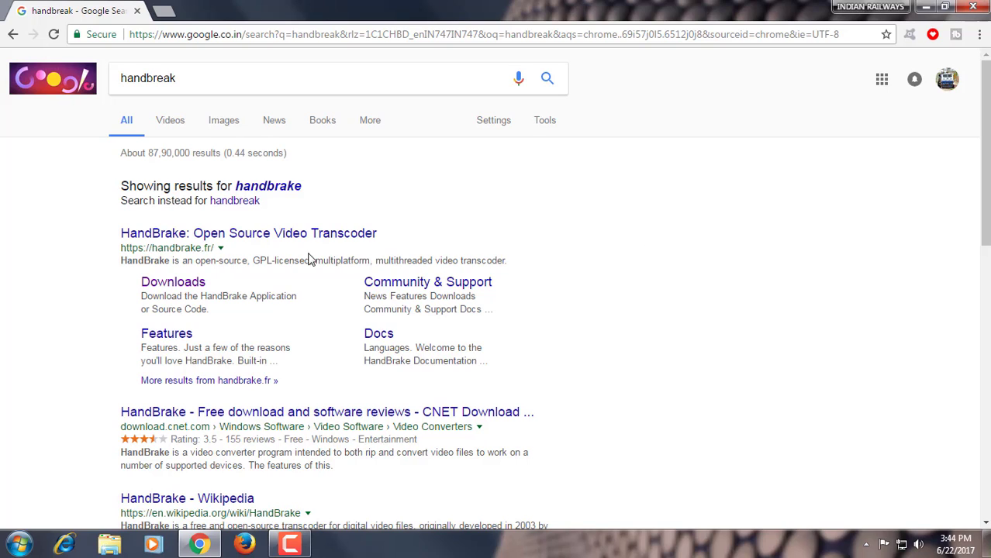
Examine the available versions on HandBrake's official Downloads page and close the browser.
left_click(182, 287)
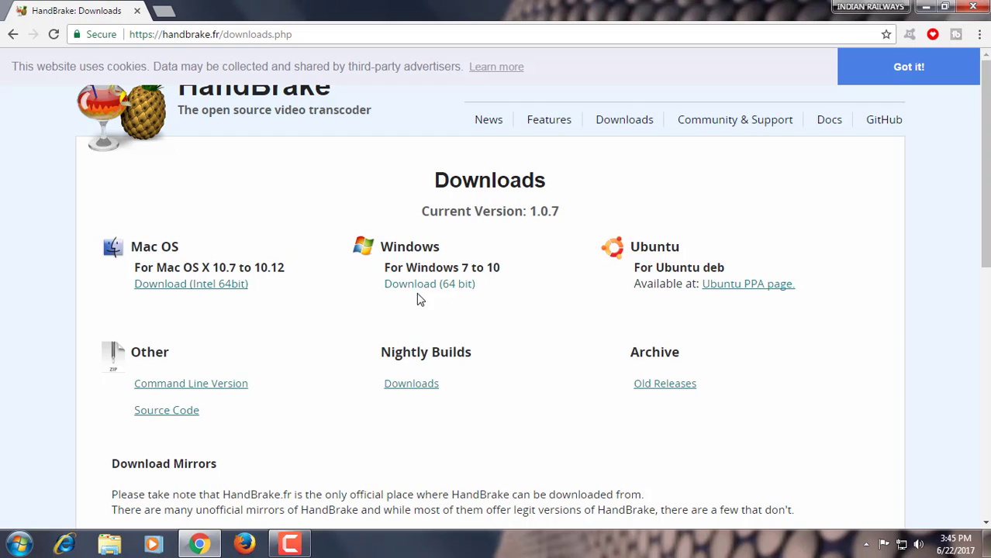
scroll(397, 325, "down", 2)
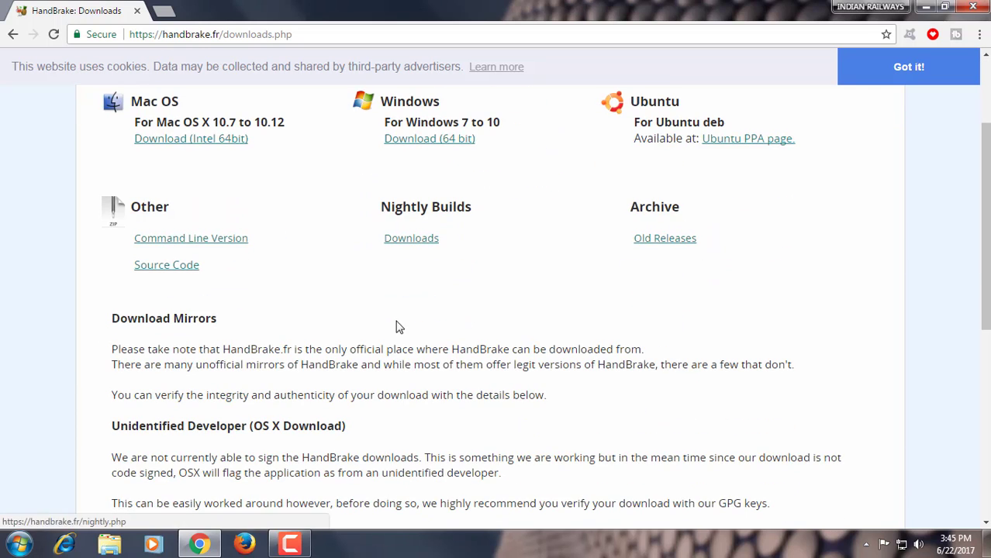
scroll(461, 294, "up", 1)
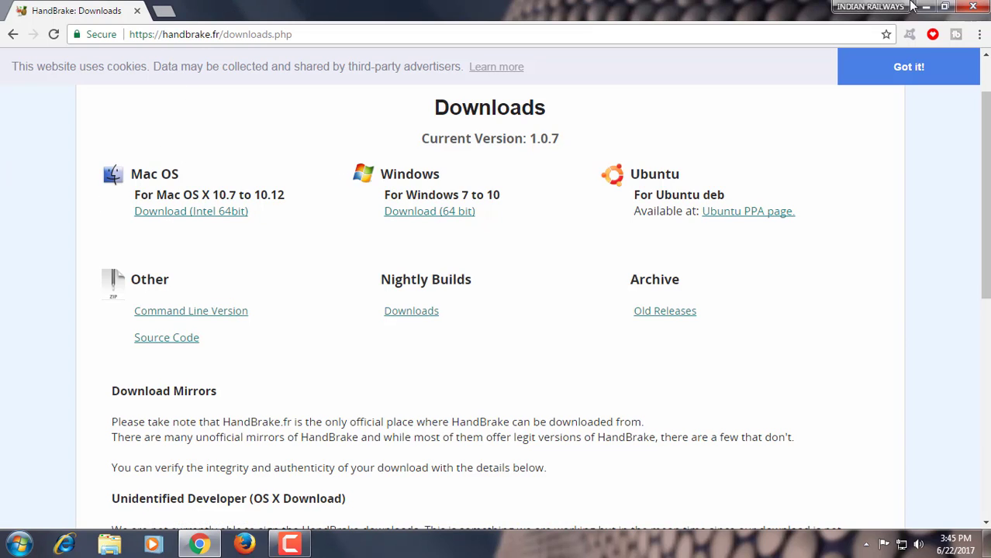
left_click(975, 7)
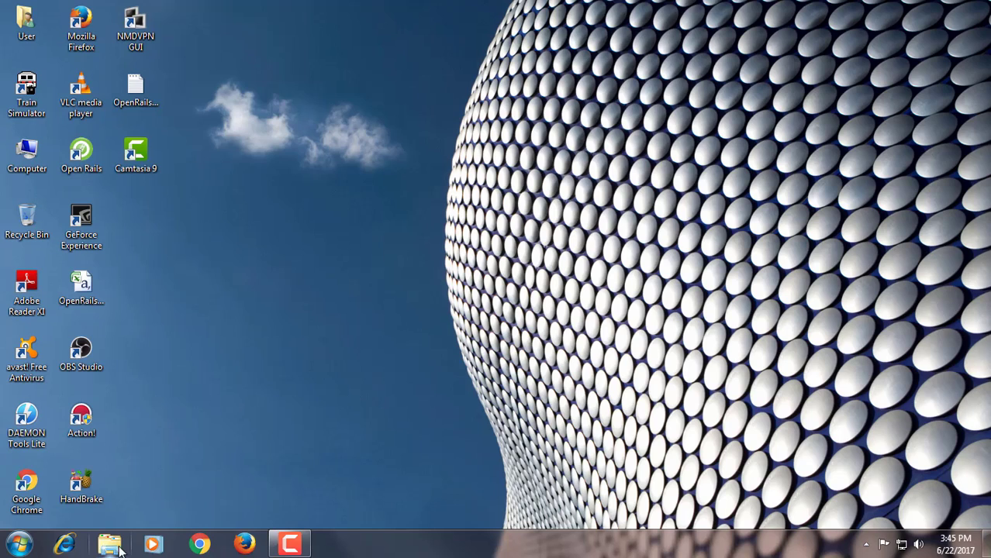
Launch HandBrake and decline recovery of the unfinished queue items.
left_click(90, 491)
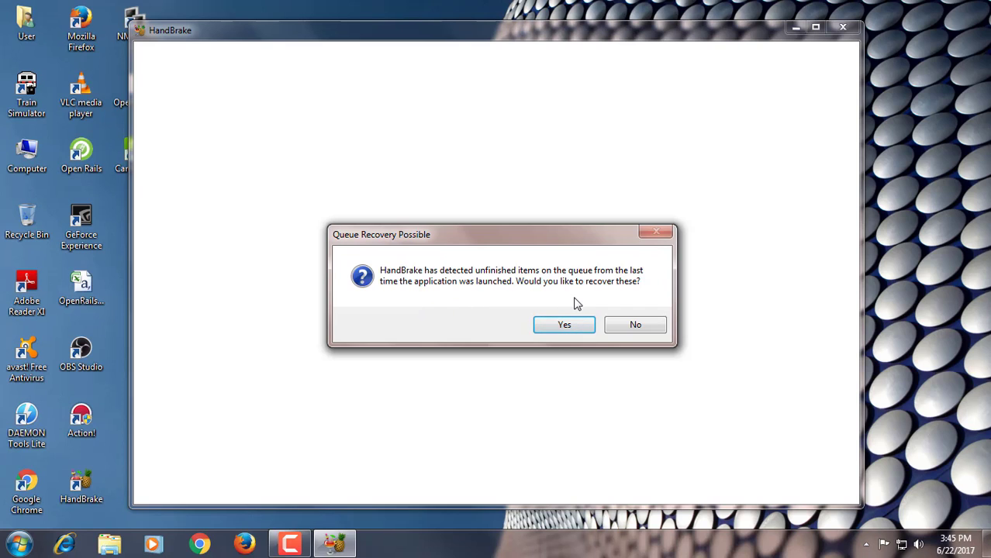
left_click(622, 329)
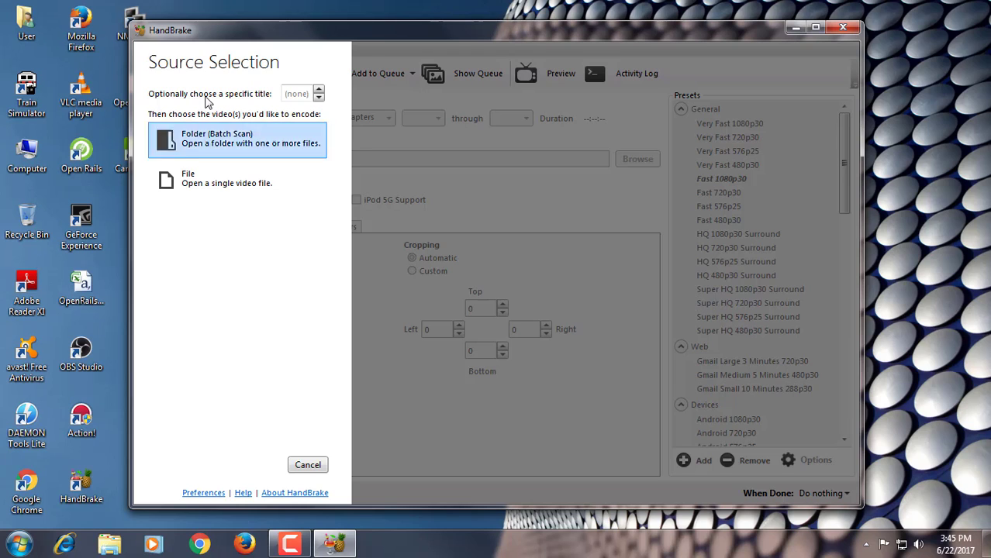
Load the "Earn Free Bitcoins Every Houre Upto 1.0 bitcoin" MP4 video from its folder in Documents > Camtasia Studio as a single-file source.
left_click(204, 186)
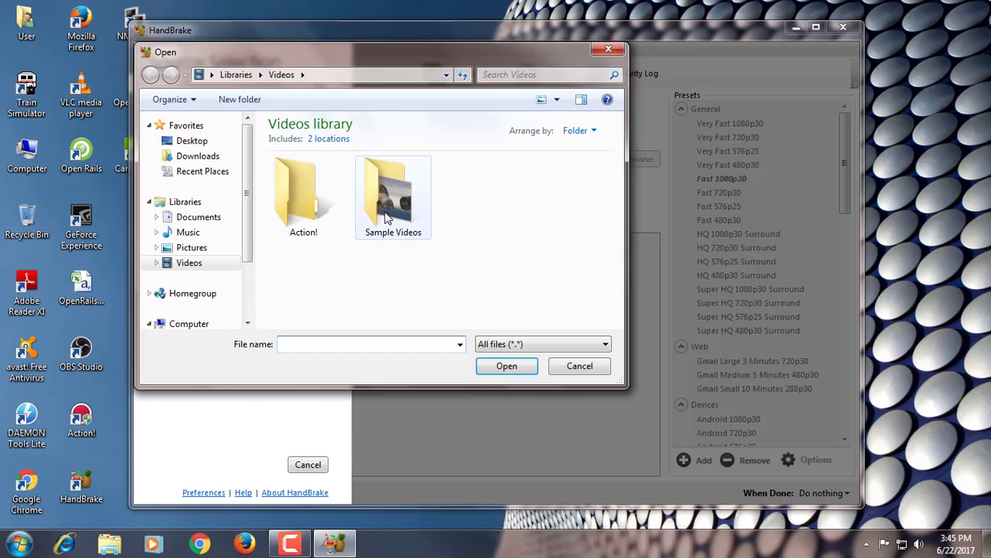
left_click(193, 220)
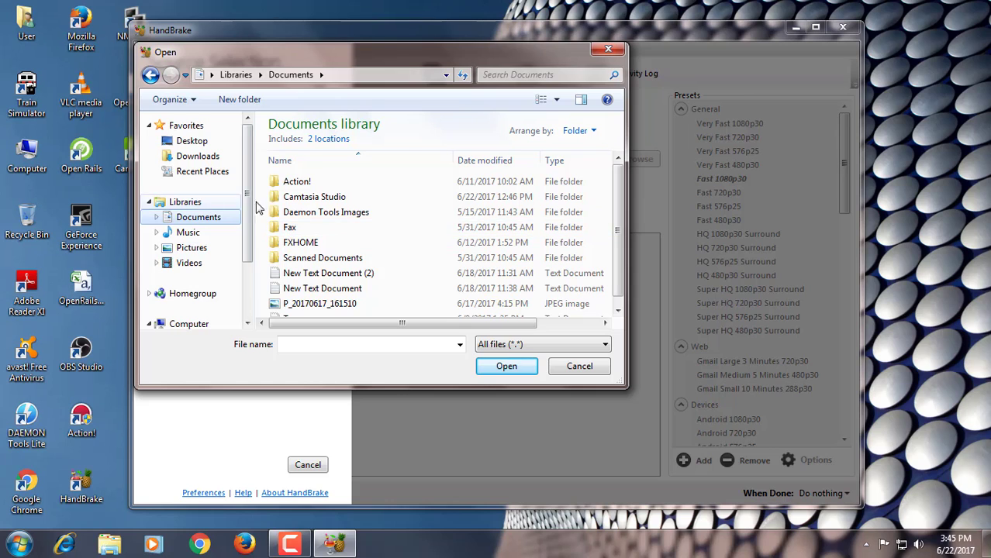
double_click(309, 198)
left_click(307, 200)
double_click(307, 199)
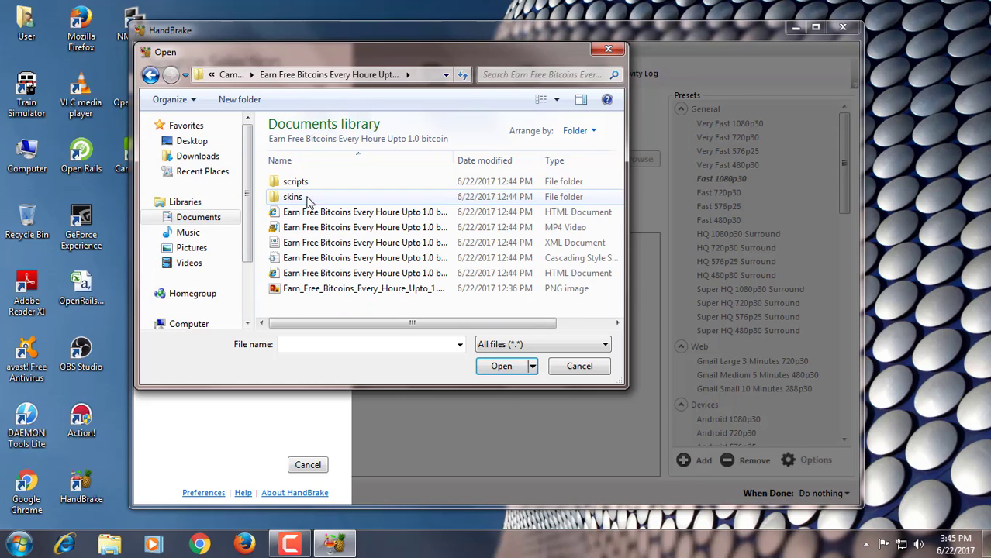
left_click(321, 227)
left_click(501, 366)
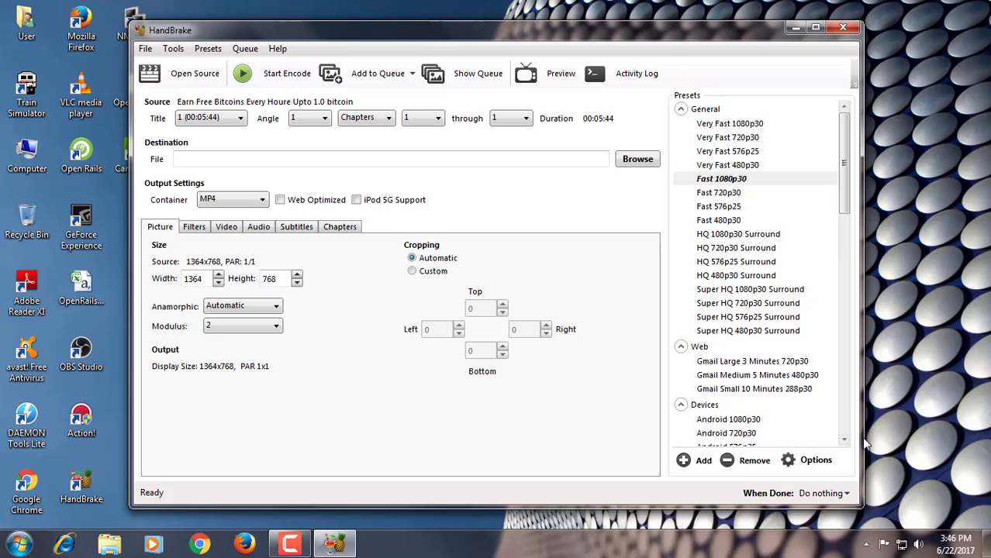
Try to remove the Fast 1080p30 preset, dismiss the warning and close HandBrake.
left_click(748, 461)
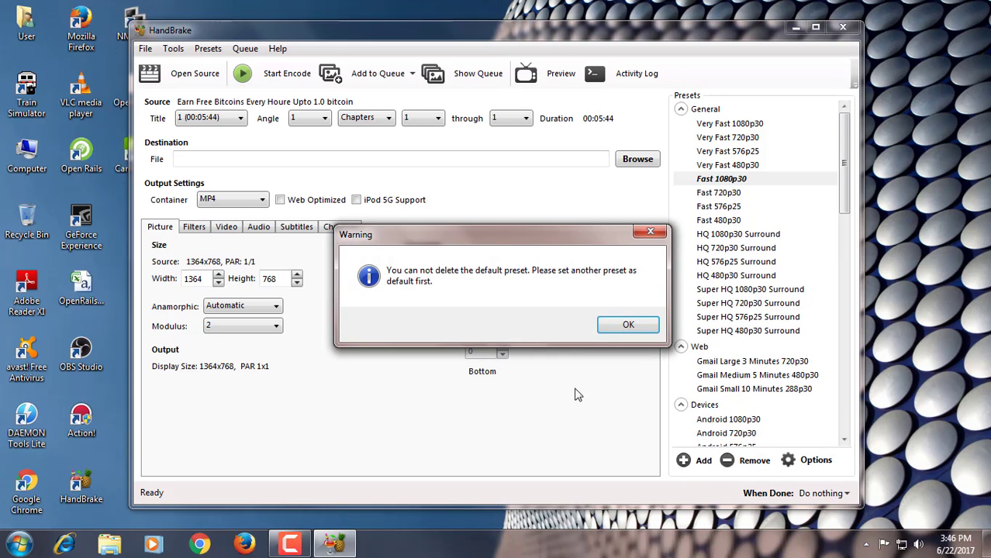
left_click(626, 325)
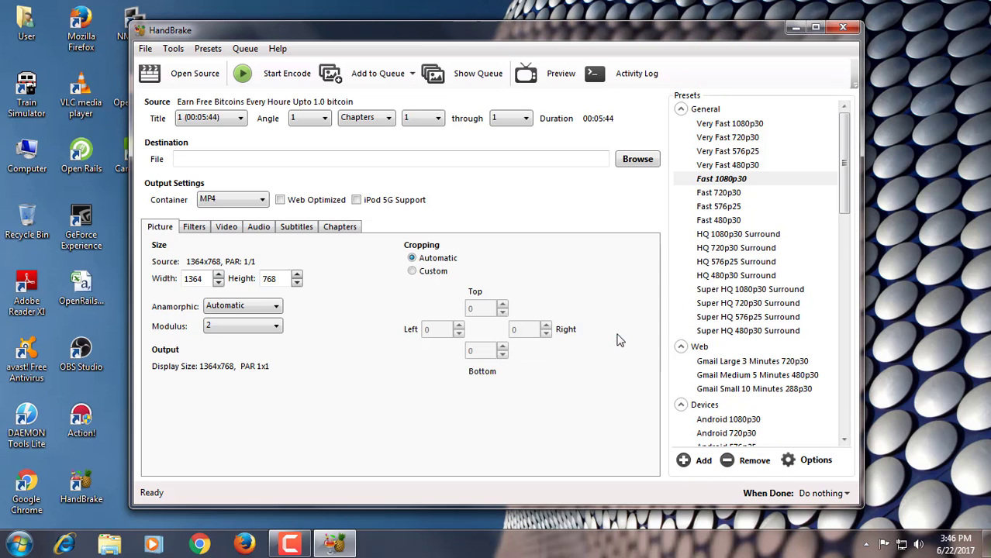
left_click(843, 28)
Switch to Windows Explorer and open the "Earn Free Bitcoins Every Houre Upto 1.0 bitcoin" folder in Documents > Camtasia Studio.
left_click(112, 545)
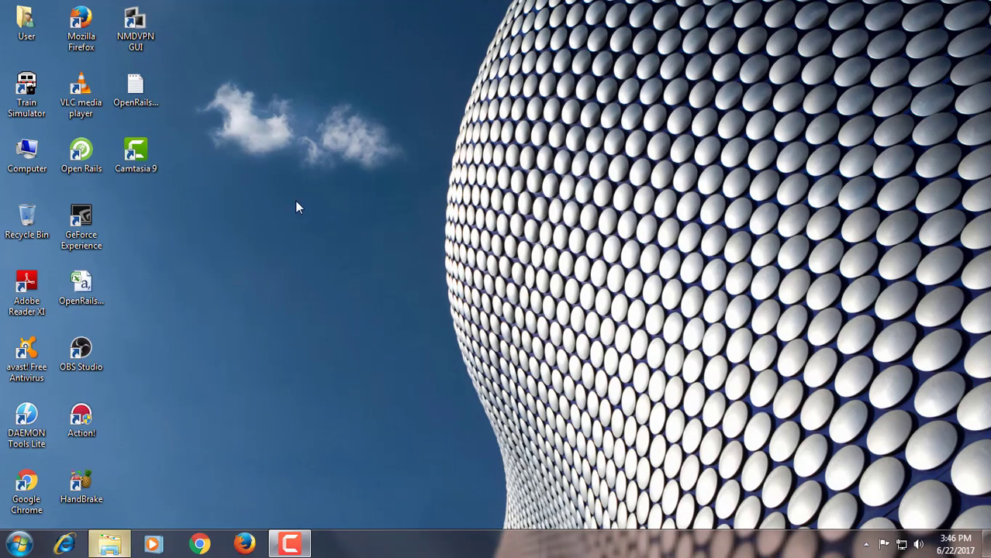
left_click(83, 172)
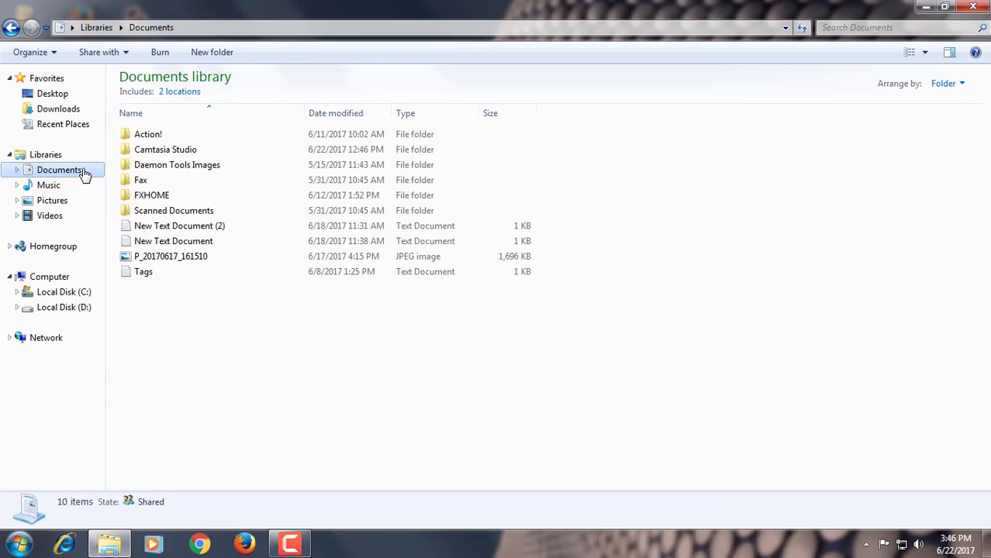
double_click(163, 149)
double_click(164, 138)
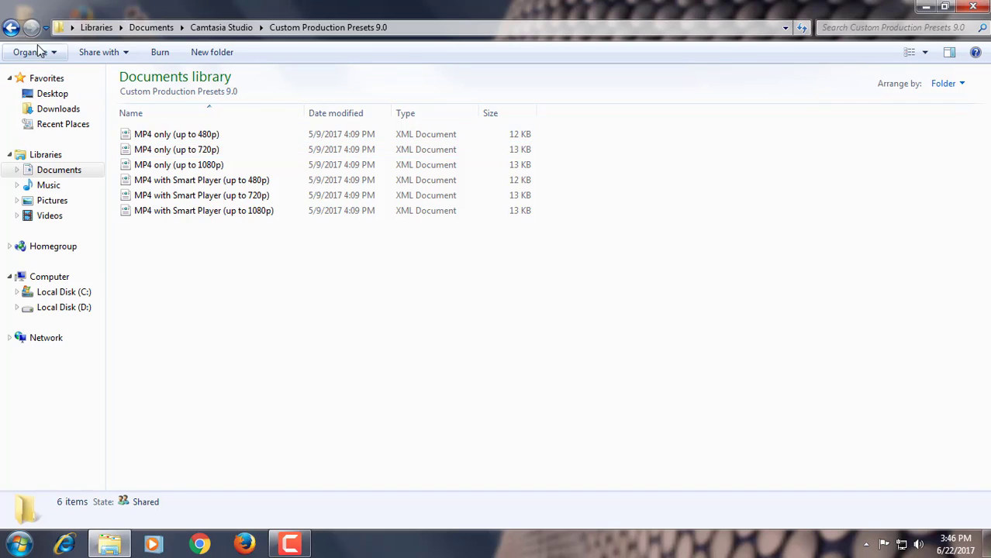
left_click(11, 27)
double_click(163, 149)
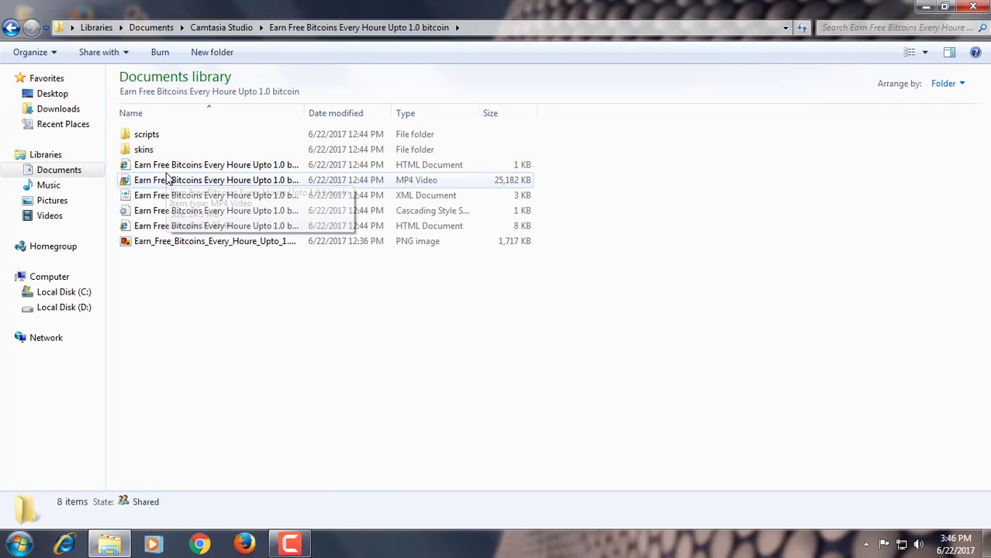
Check the file size of the Earn Free Bitcoins MP4 video in its properties and close the folder window.
right_click(170, 181)
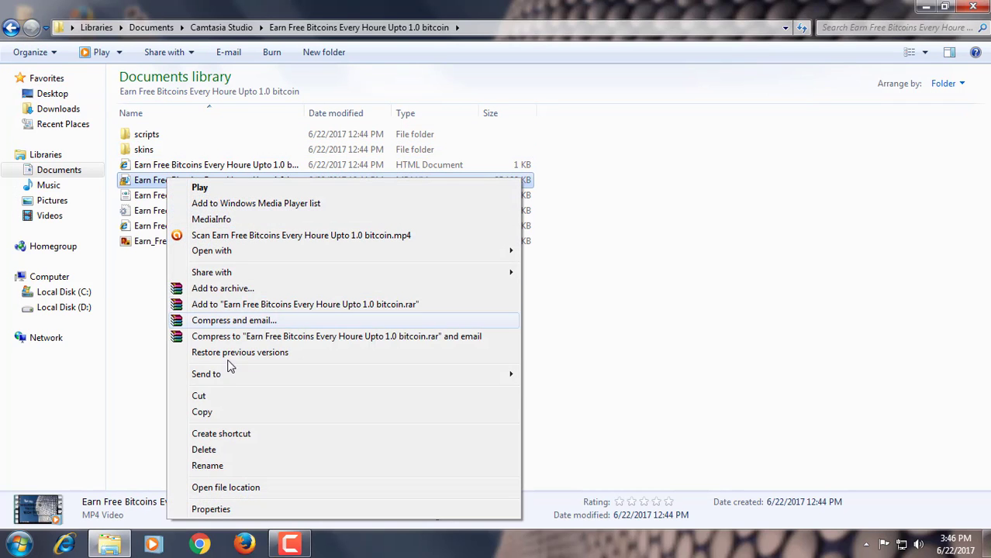
left_click(236, 507)
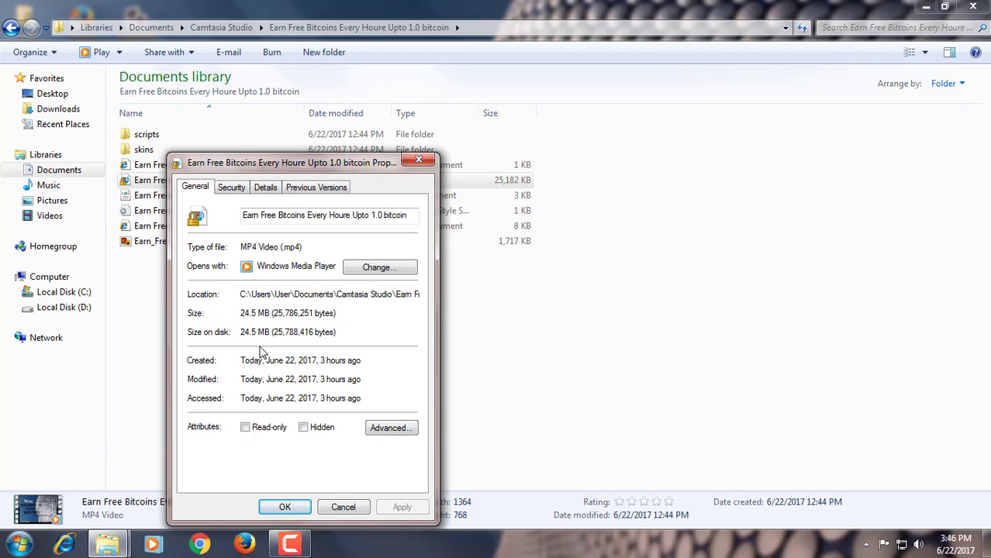
left_click(343, 507)
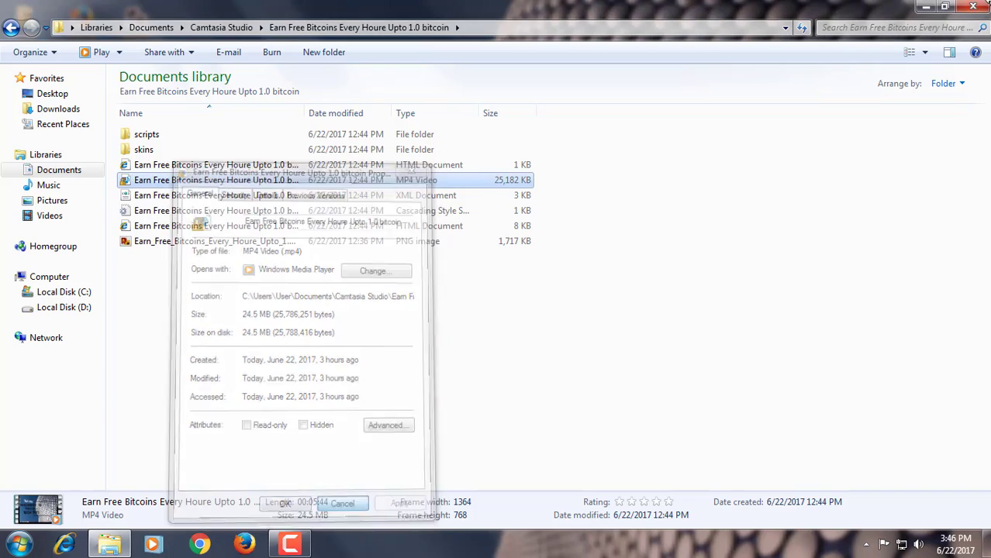
left_click(974, 6)
Relaunch HandBrake and load the "Earn Free Bitcoins Every Houre Upto 1.0 bitcoin" MP4 video as a single-file source.
double_click(101, 486)
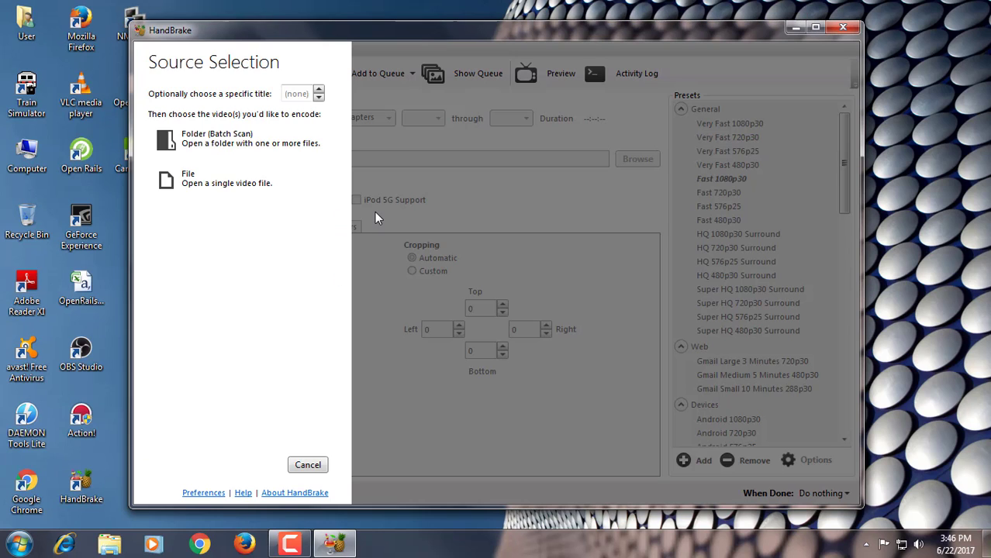
left_click(227, 184)
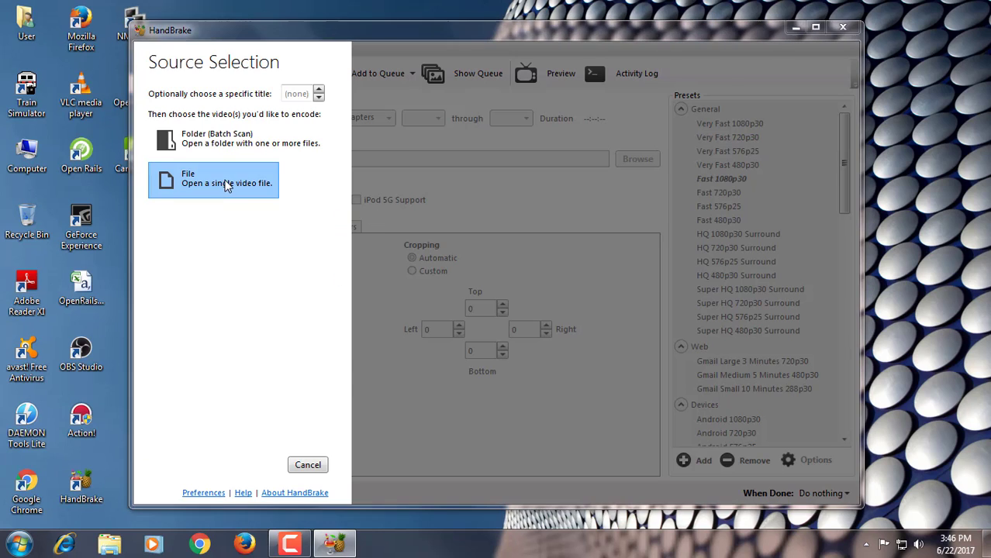
left_click(288, 227)
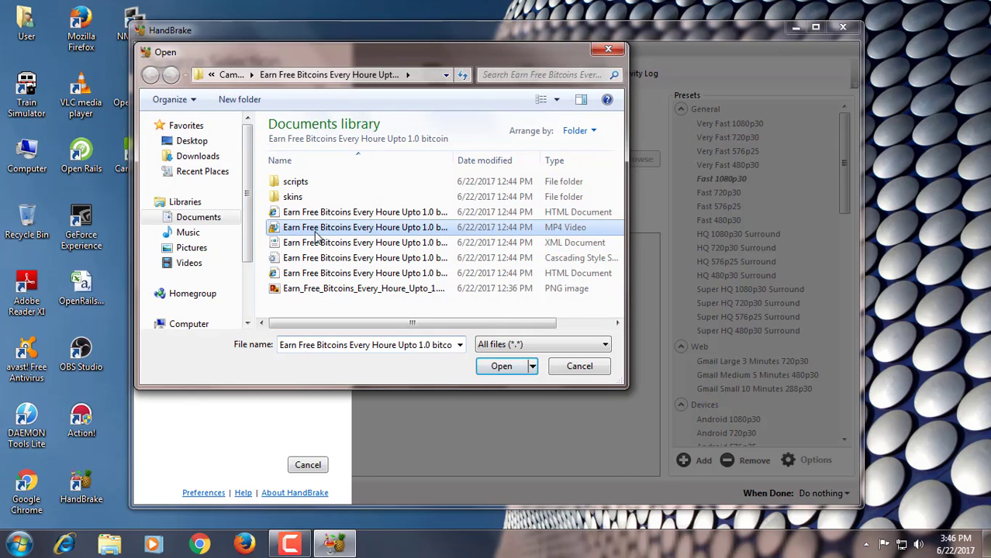
left_click(510, 366)
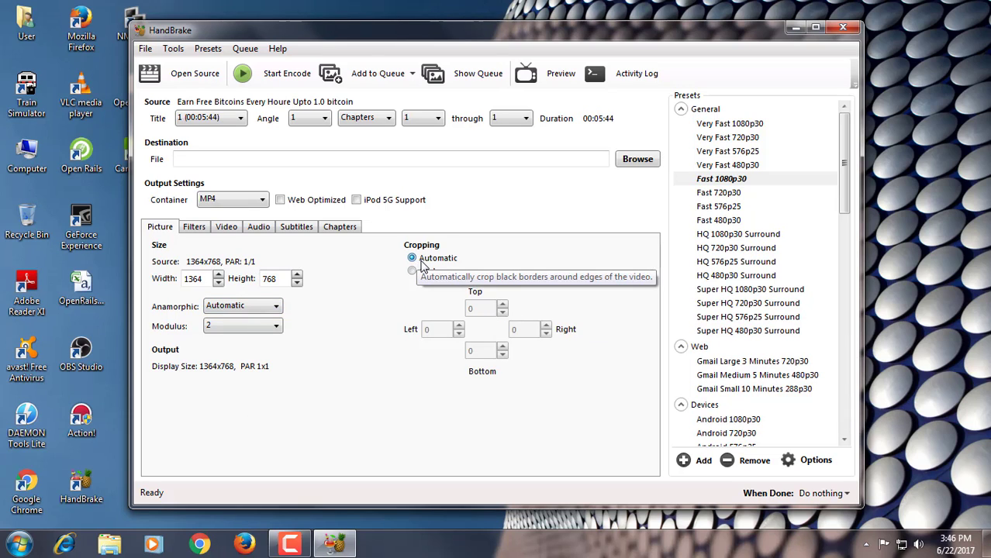
Switch the picture cropping to Custom and back to Automatic, and view the filter settings.
left_click(425, 271)
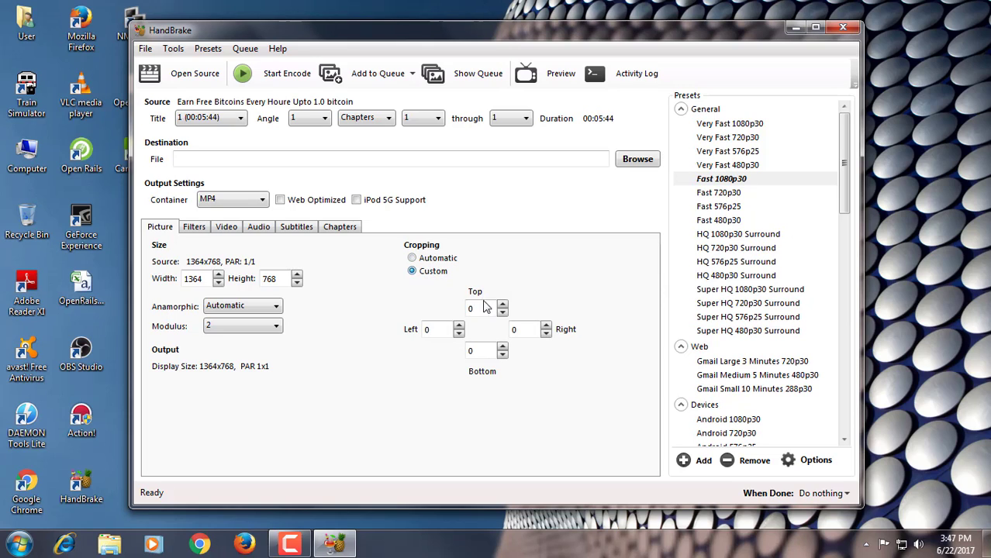
left_click(413, 258)
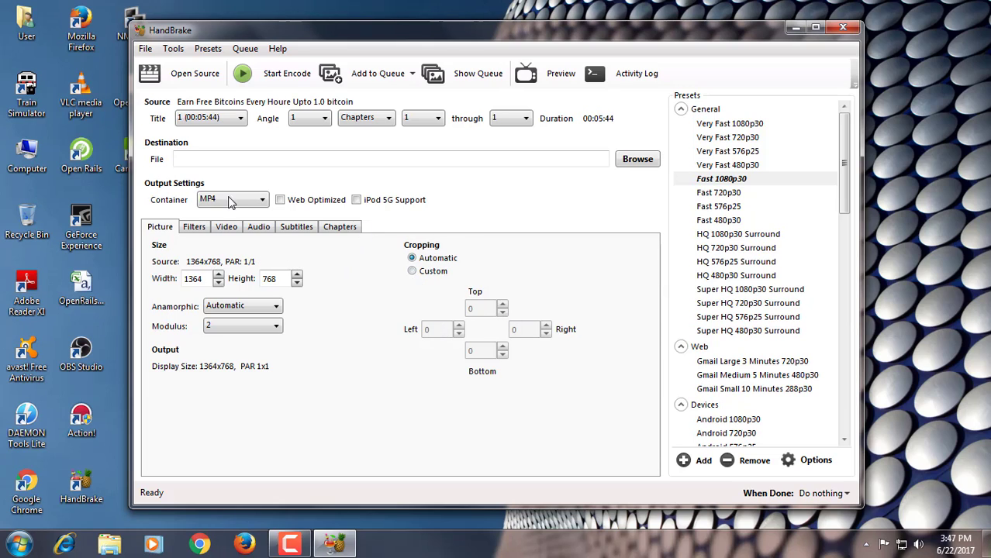
left_click(194, 226)
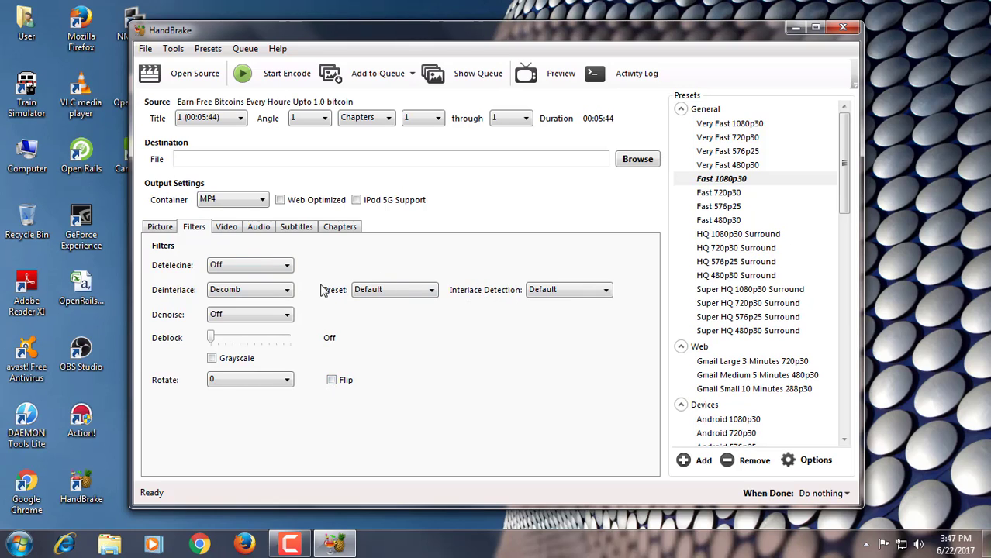
Review the available video codecs in the video settings and keep H.264 (x264) selected.
left_click(233, 229)
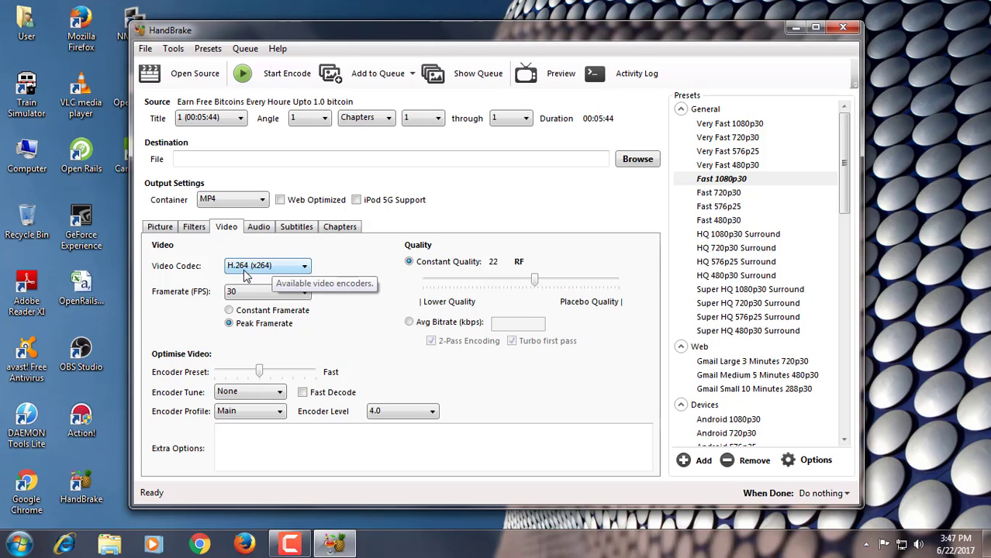
left_click(264, 266)
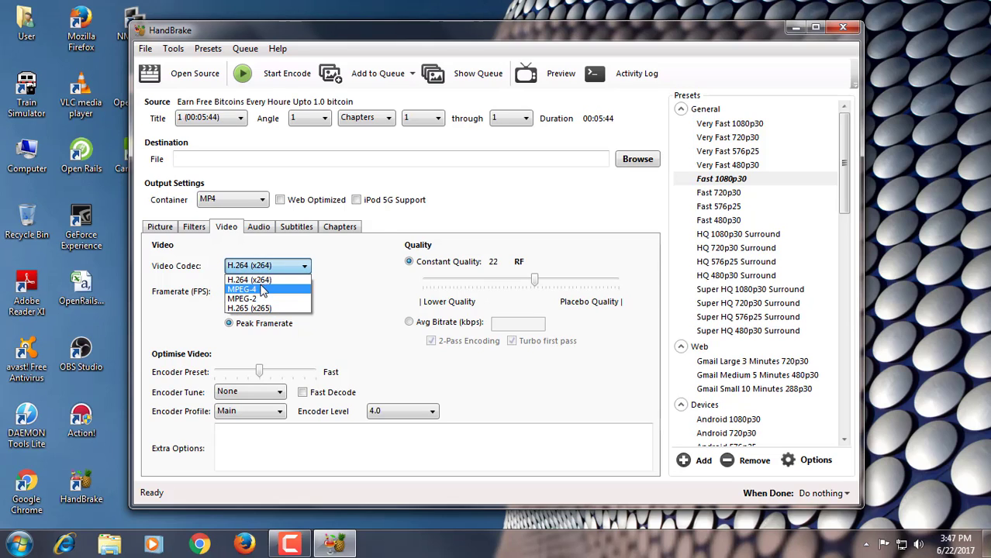
left_click(223, 281)
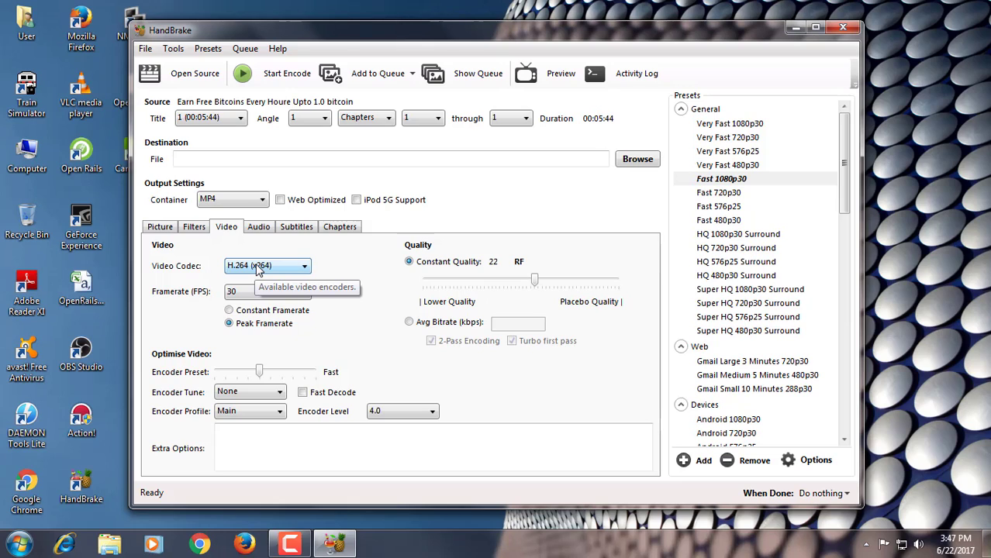
left_click(259, 267)
left_click(266, 277)
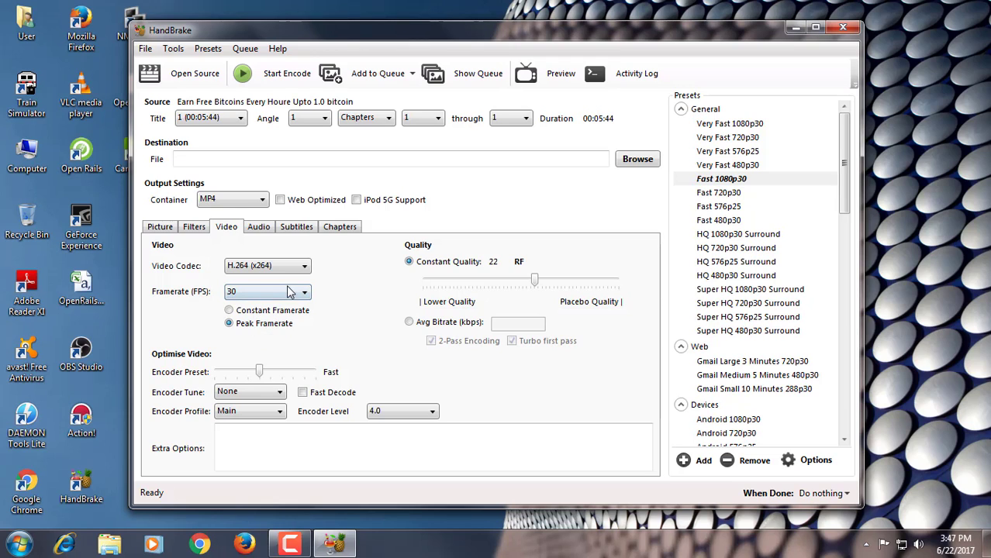
Review the framerate options, keeping 30 FPS, and look through the audio, subtitle and chapter settings.
left_click(267, 291)
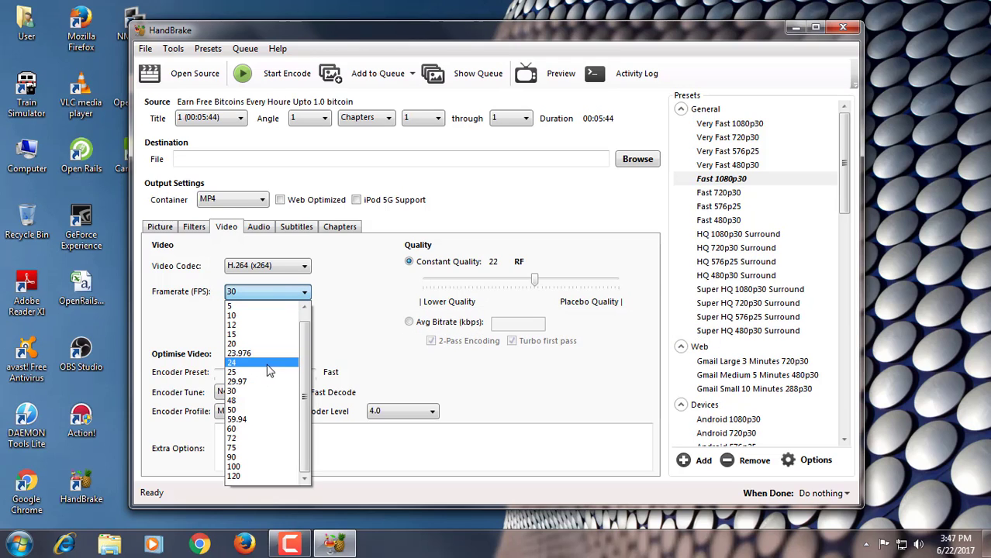
left_click(347, 349)
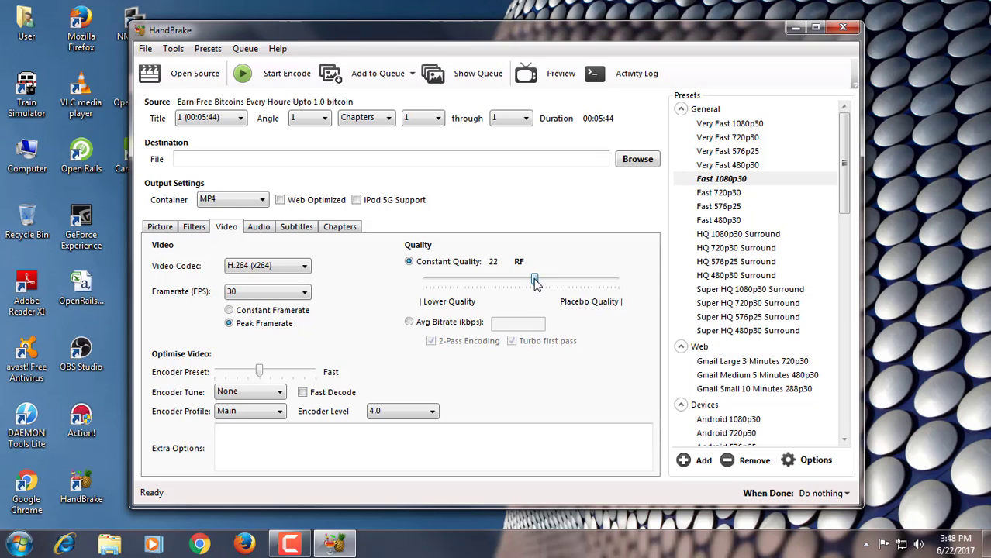
left_click(264, 230)
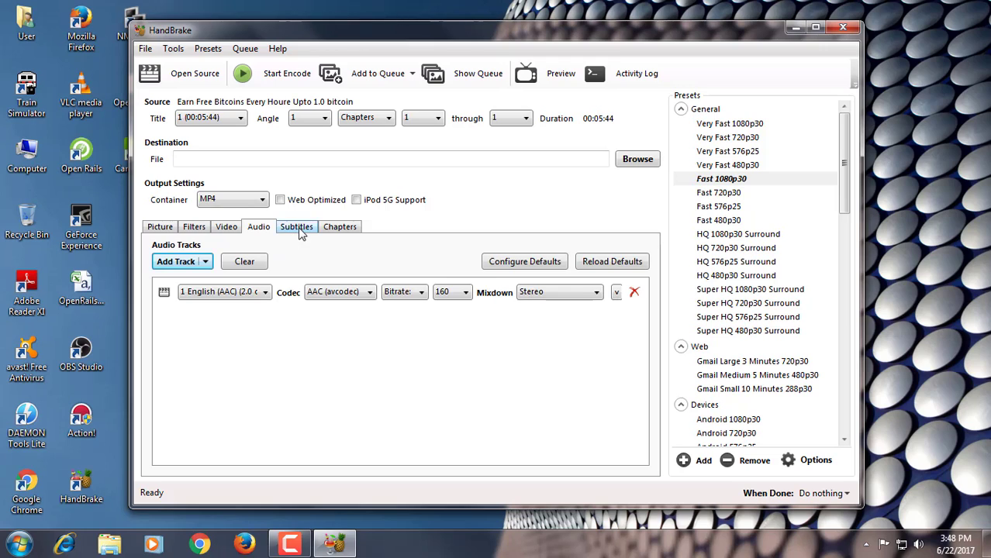
left_click(296, 227)
left_click(346, 231)
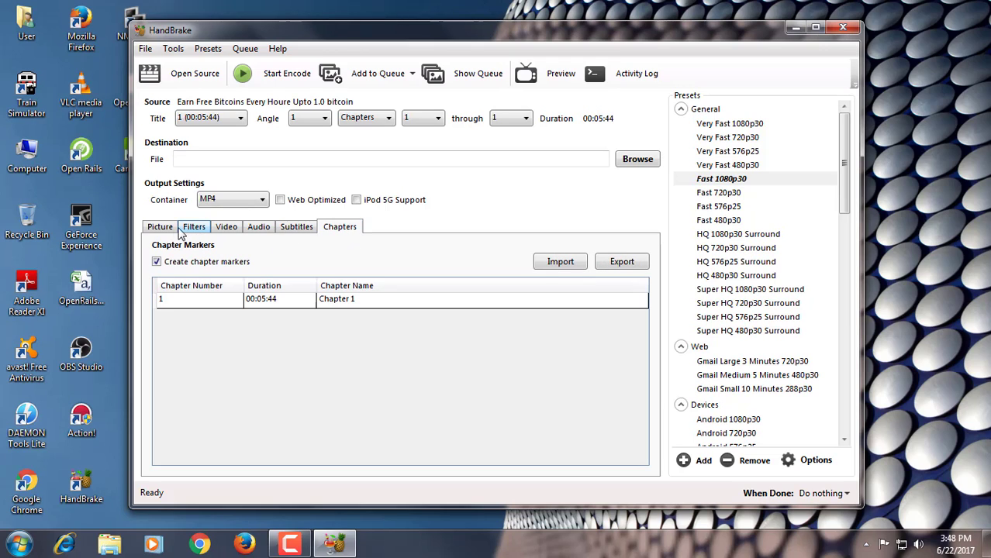
left_click(286, 231)
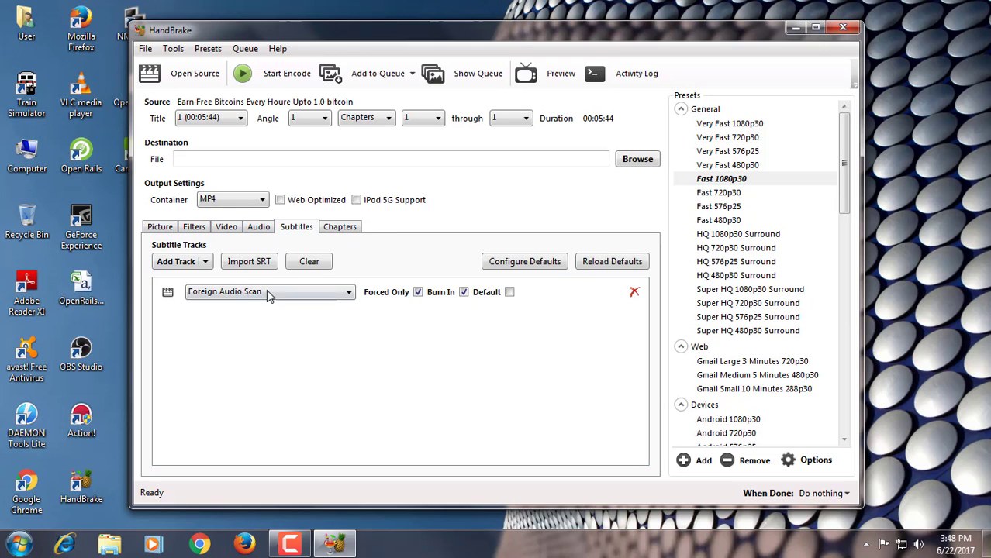
Return to the picture settings and check the available container formats, keeping MP4.
left_click(156, 229)
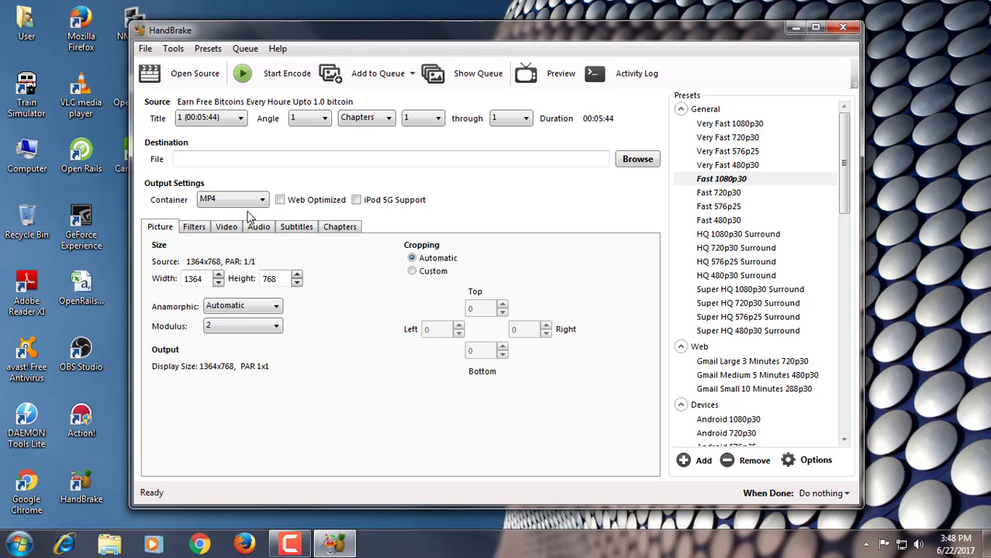
left_click(231, 200)
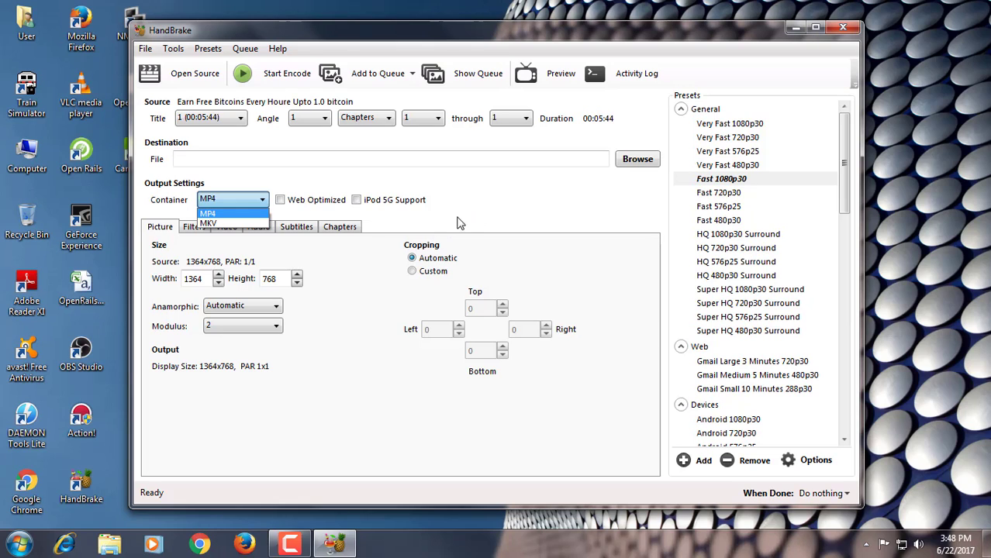
left_click(466, 218)
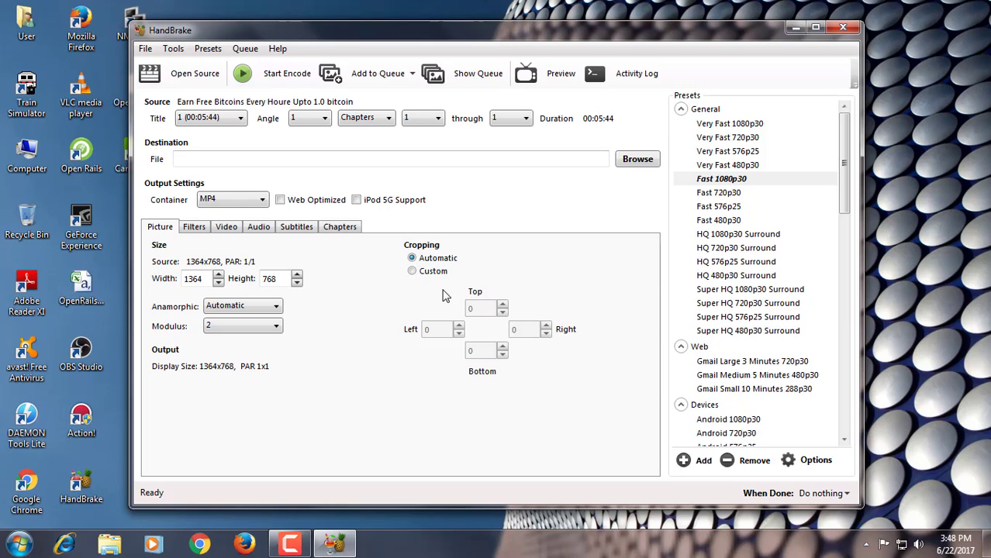
Set the destination to an mp4 named "my first video" in the Music library, replacing the existing file, and start the encode.
left_click(293, 80)
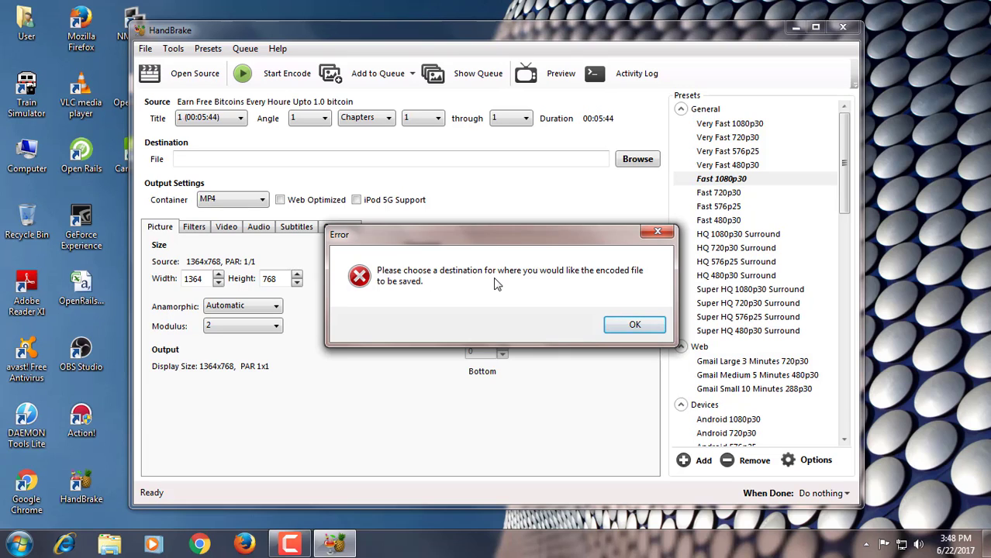
left_click(650, 326)
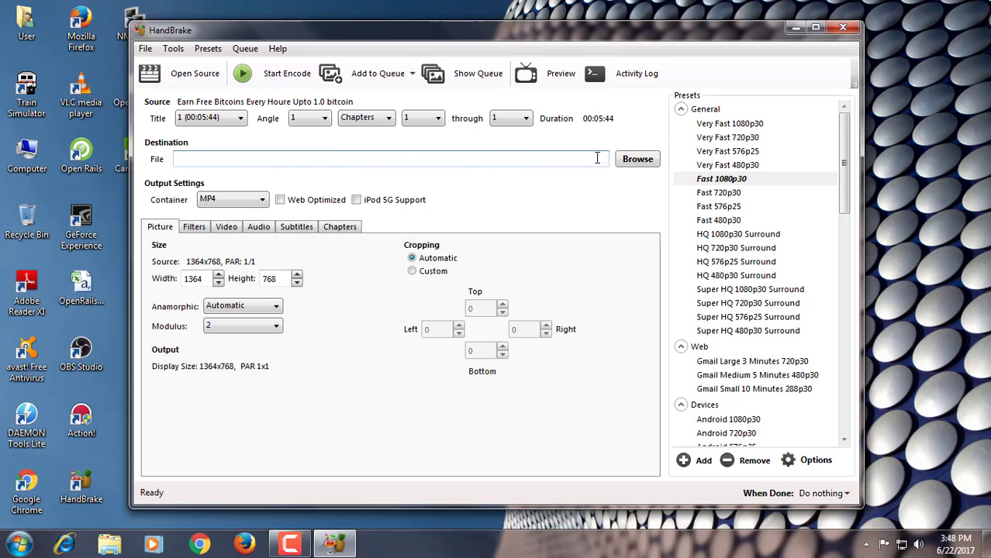
left_click(637, 158)
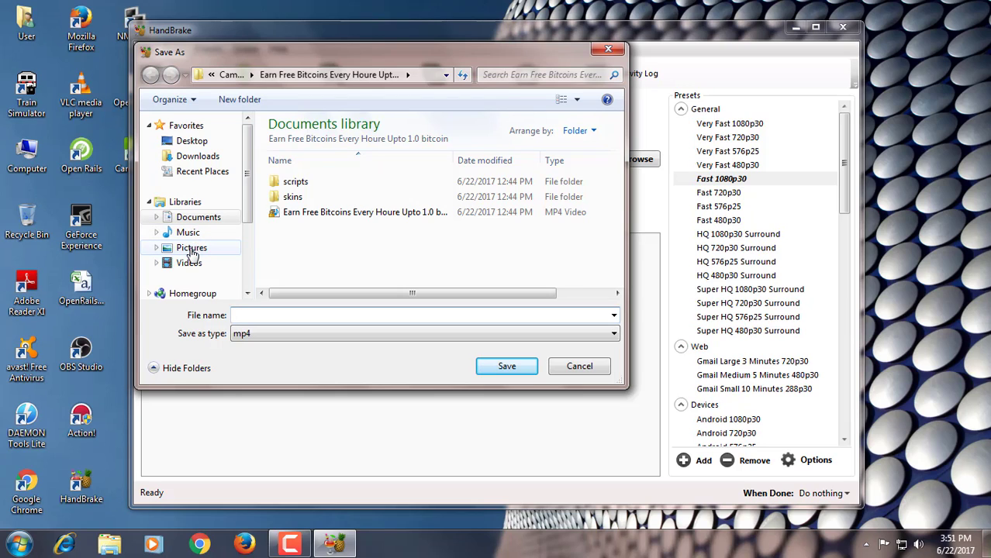
left_click(187, 232)
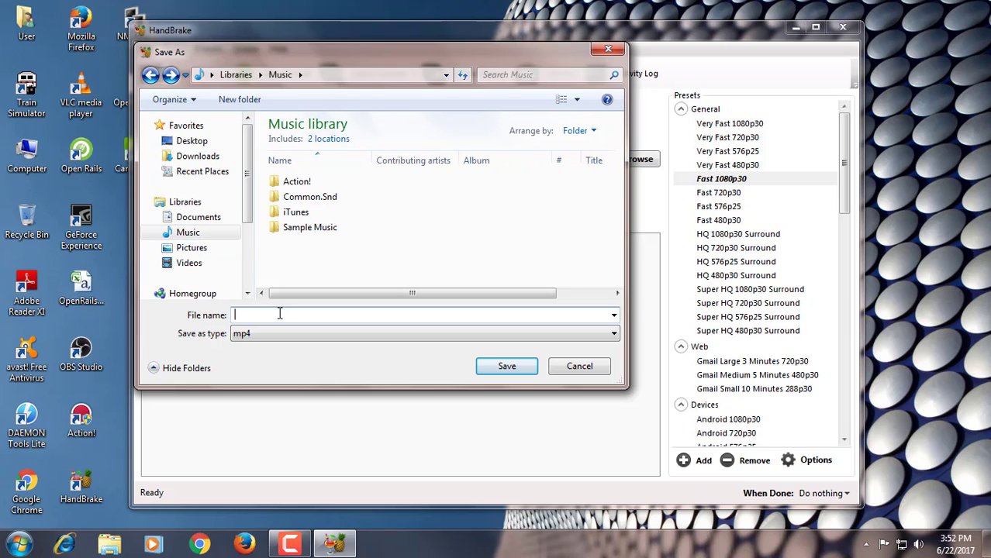
type("s")
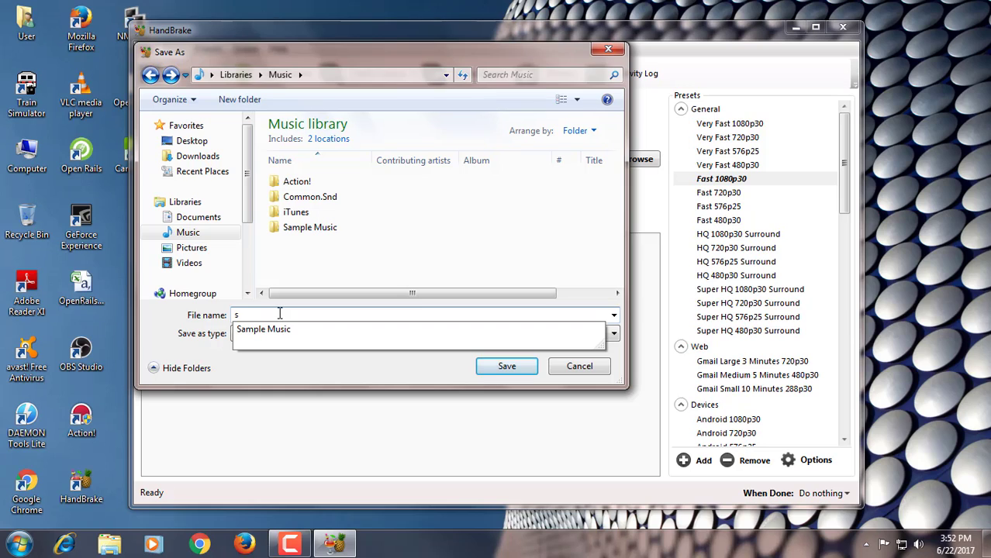
key("BackSpace")
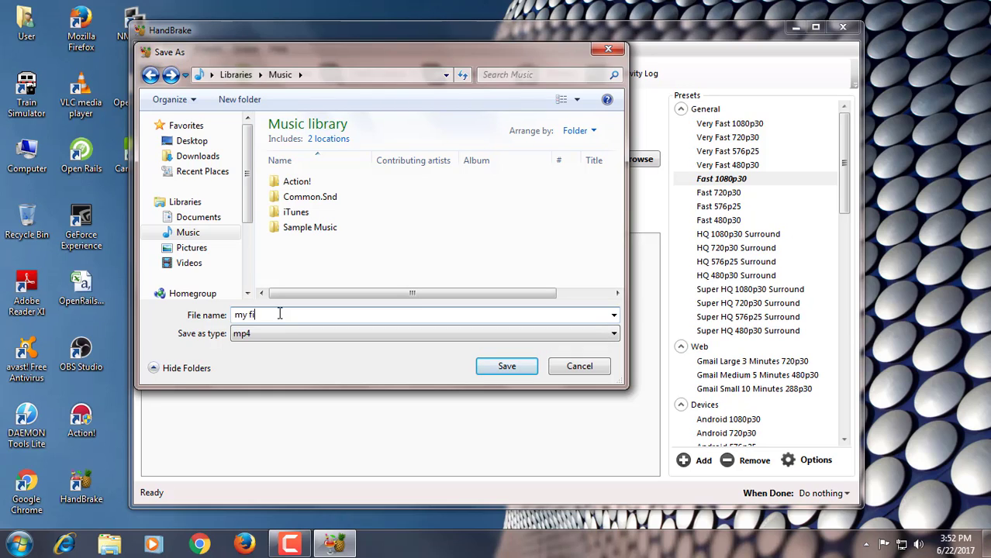
type("my first video")
key("Return")
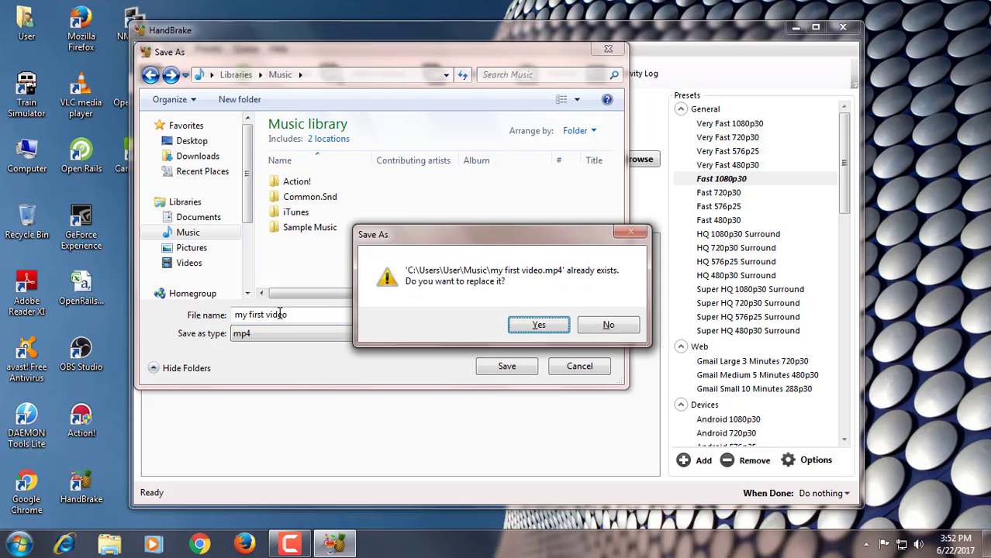
left_click(530, 329)
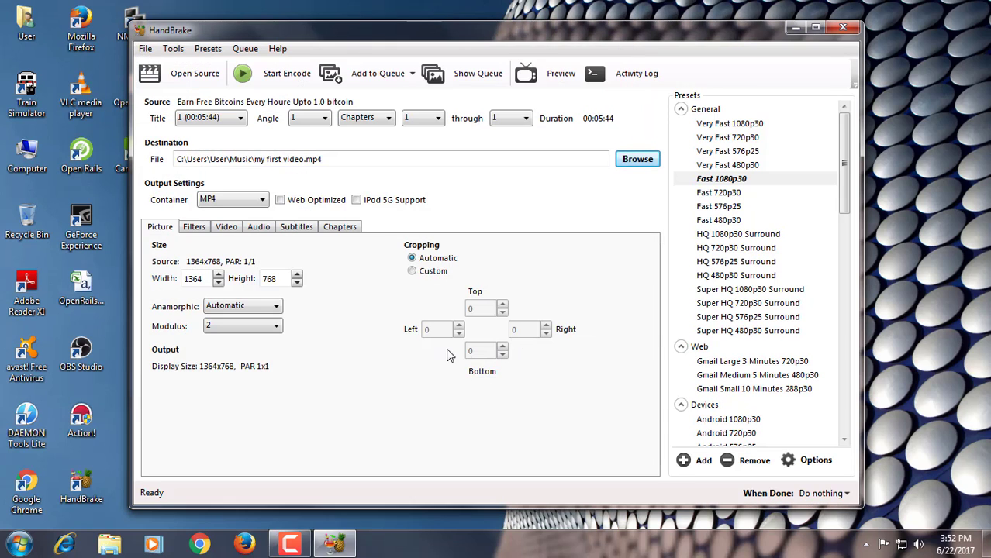
left_click(285, 74)
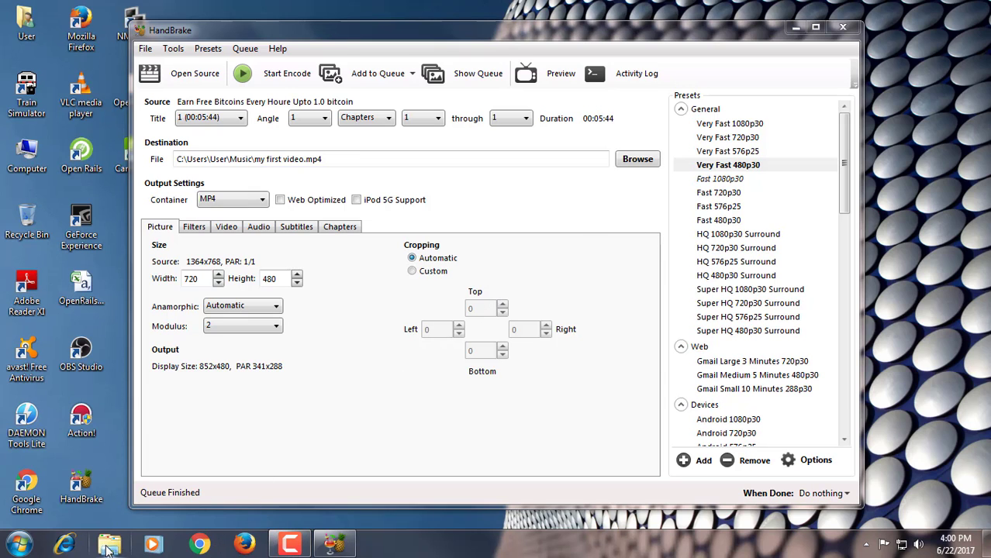
Open the Music library in Windows Explorer and check the file size of "my first video".
left_click(109, 545)
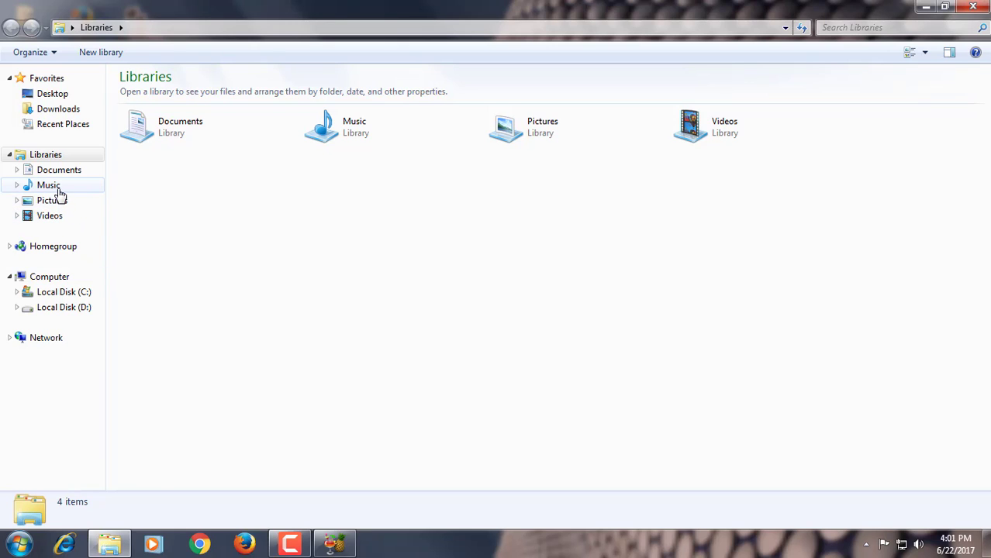
left_click(58, 189)
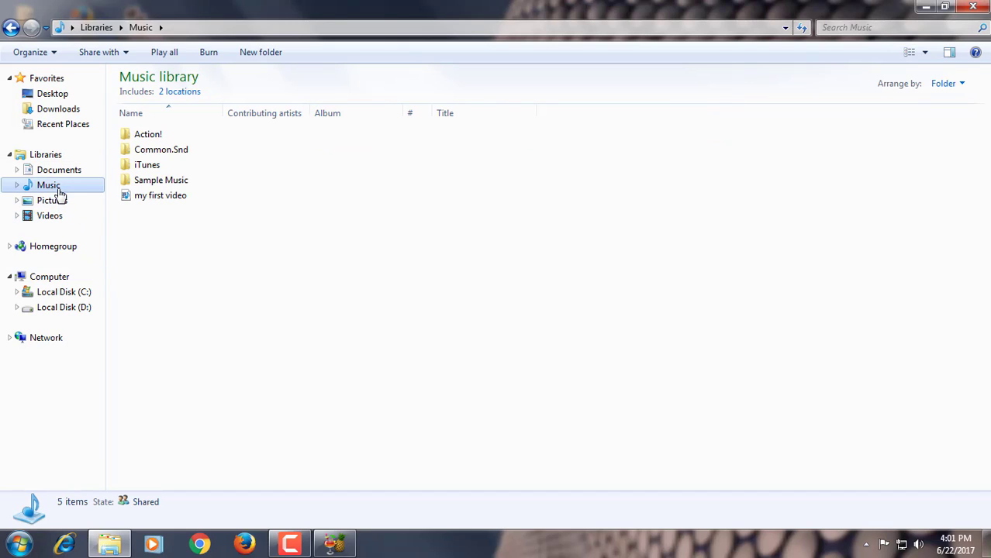
left_click(168, 203)
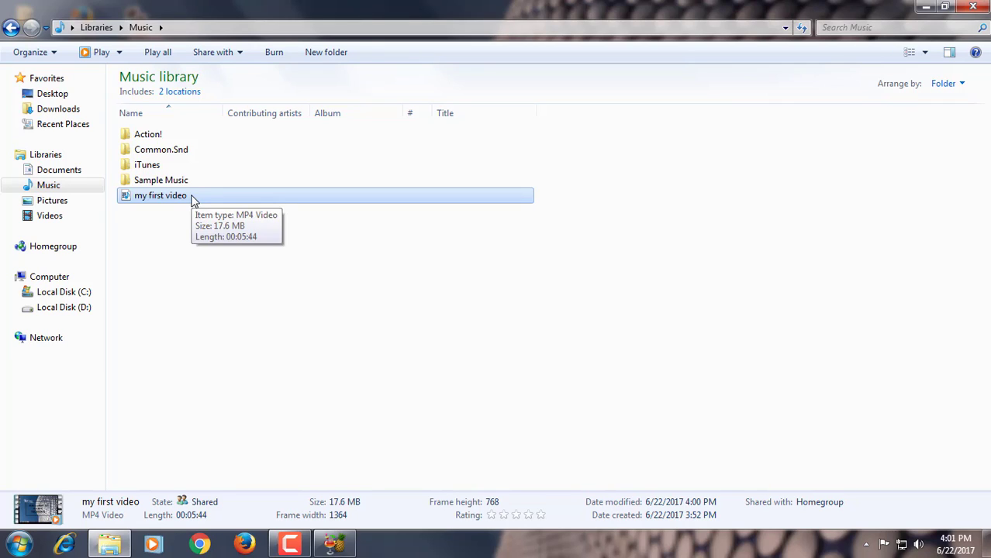
Play "my first video", pause it and lower the volume, then close the player and minimize the folder window.
double_click(178, 198)
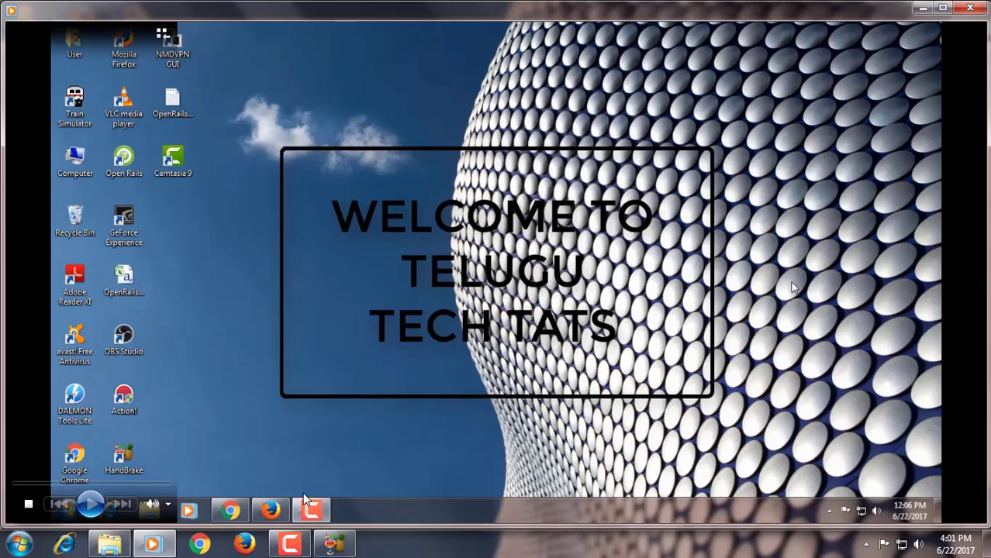
mouse_move(185, 474)
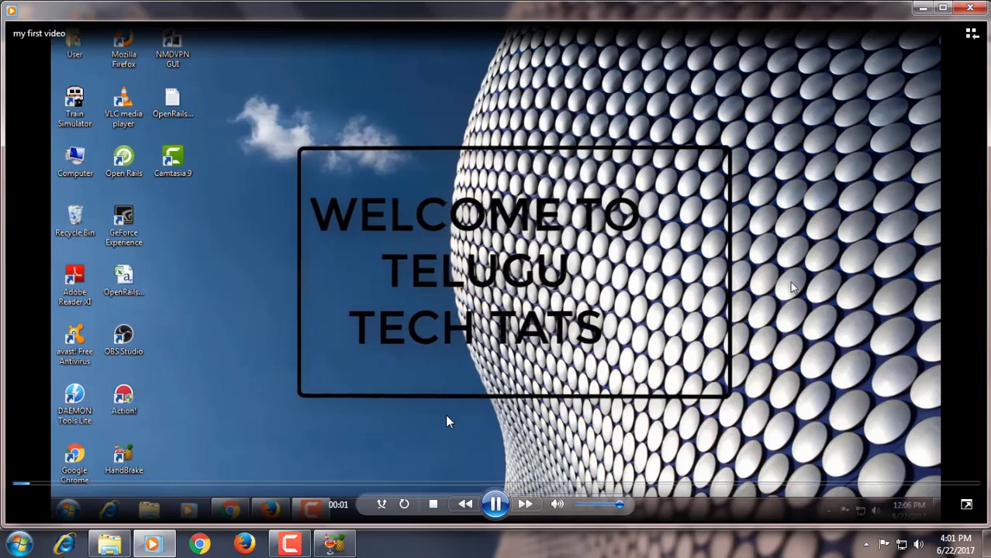
left_click(494, 505)
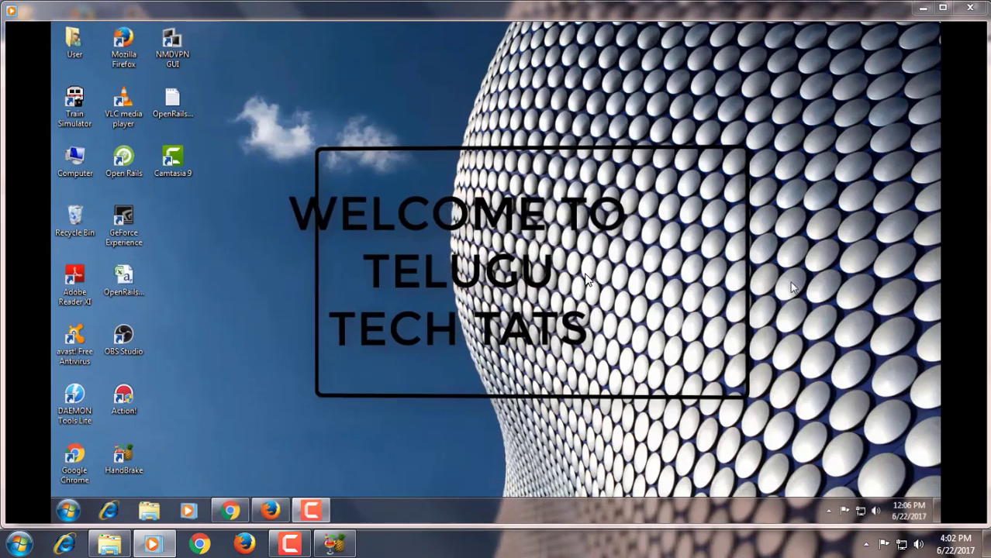
mouse_move(579, 267)
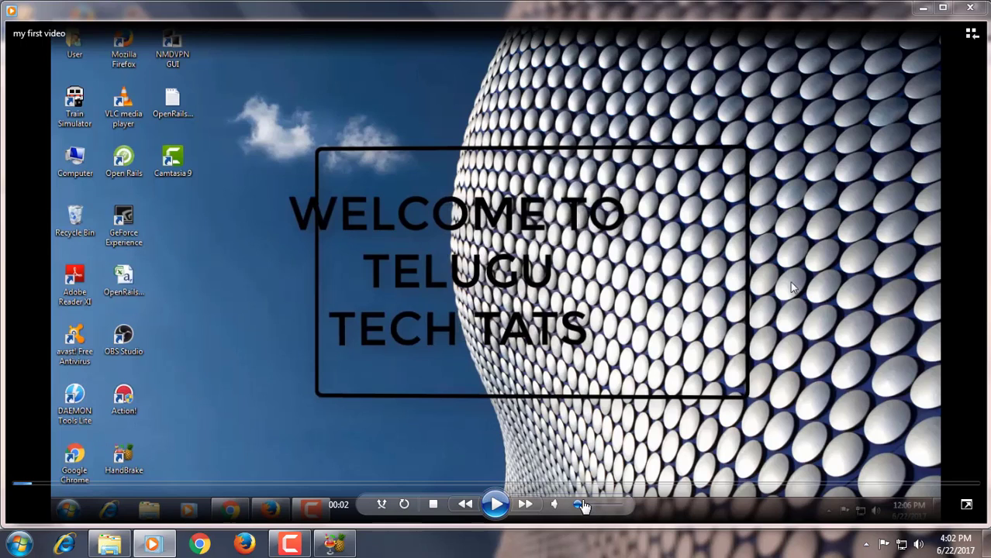
left_click_drag(580, 506, 577, 507)
left_click(968, 7)
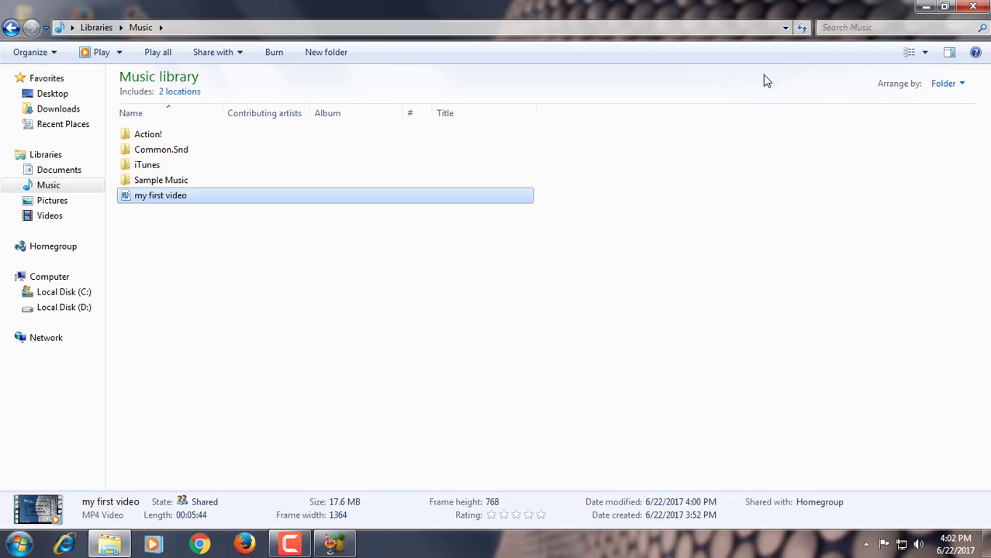
left_click(927, 6)
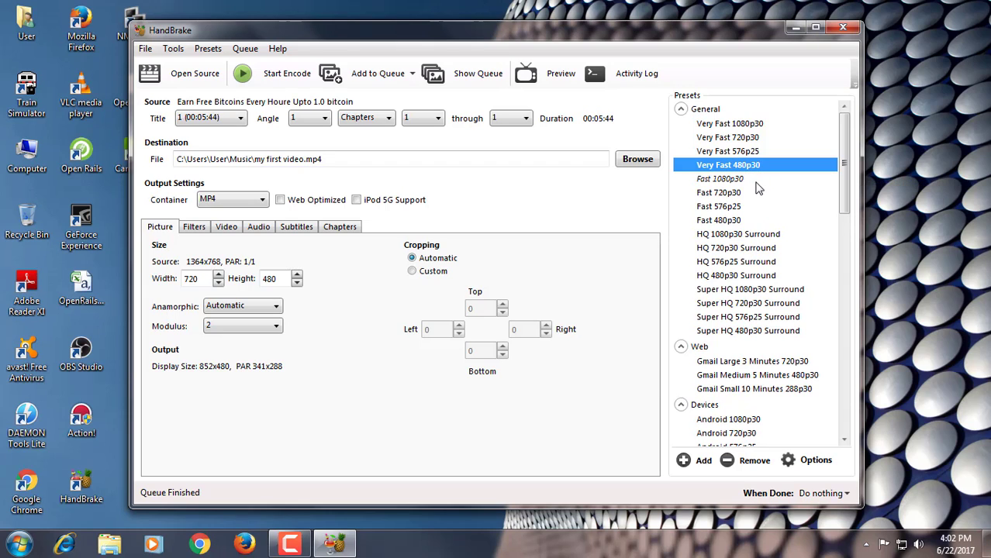
Look through the General, Web, Devices, Matroska and Legacy presets in HandBrake, and close the program.
scroll(757, 186, "down", 3)
scroll(729, 203, "down", 4)
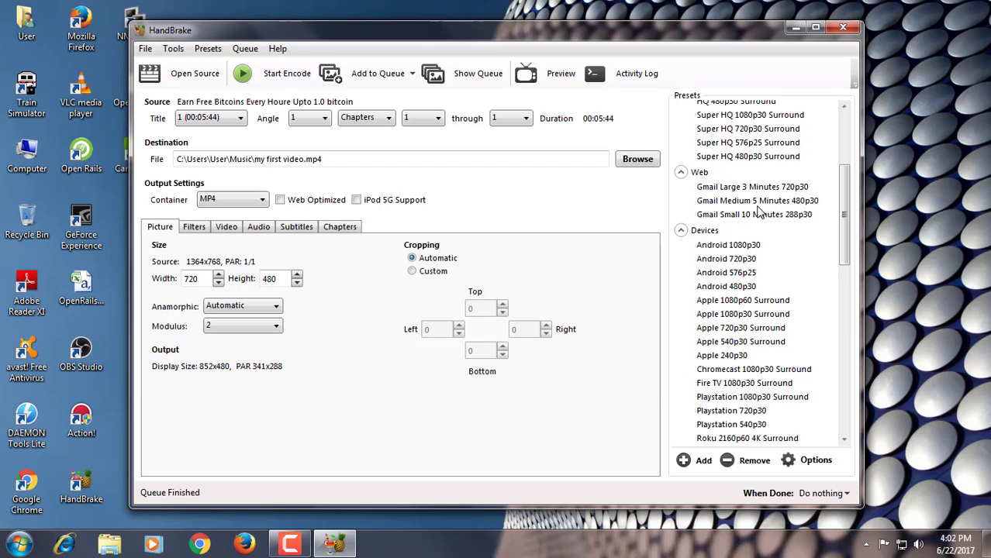
mouse_move(758, 207)
scroll(742, 278, "down", 3)
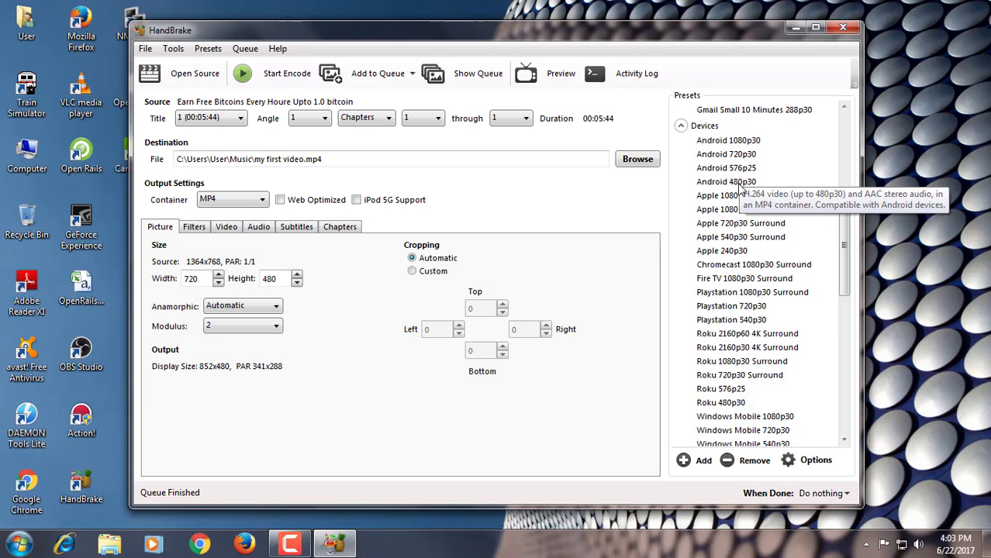
scroll(754, 208, "down", 1)
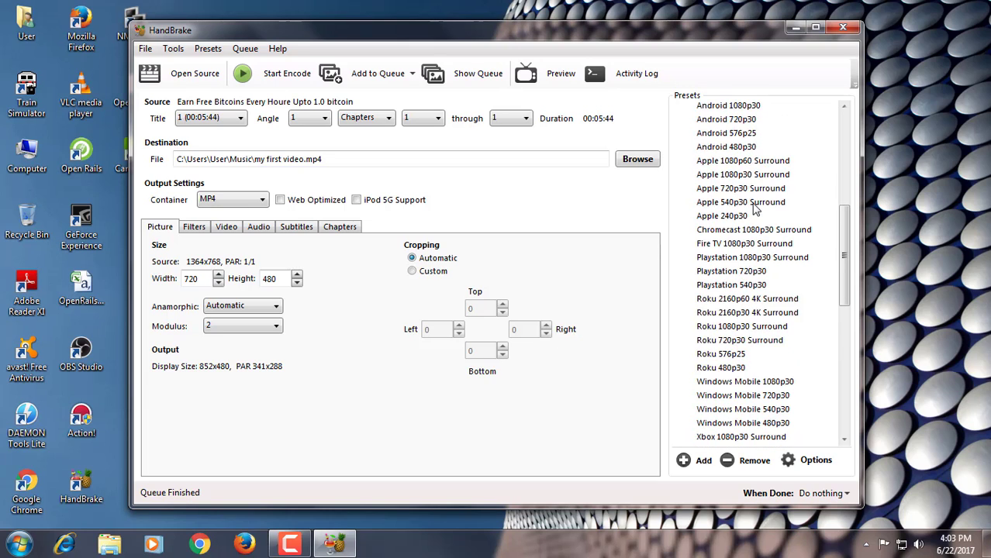
scroll(754, 208, "down", 4)
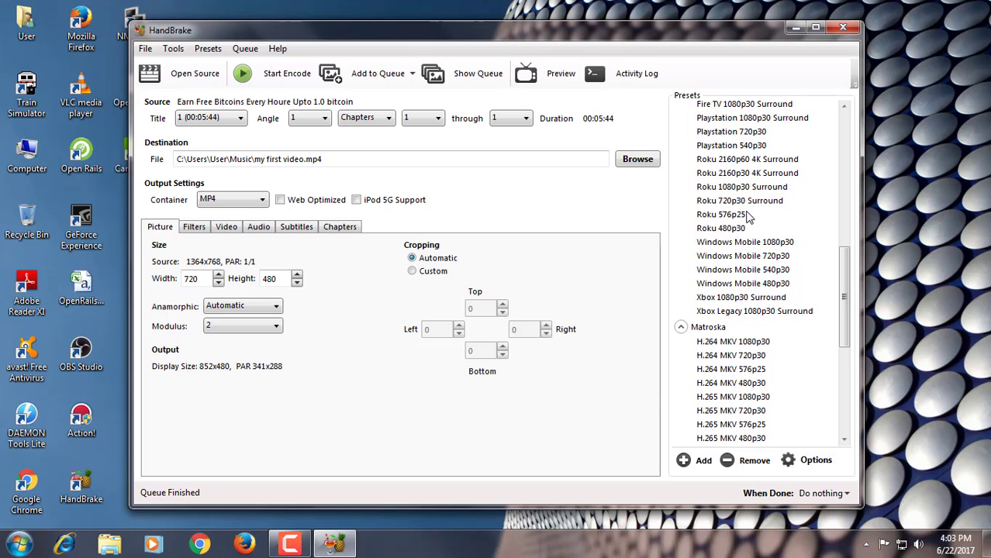
scroll(747, 217, "up", 1)
scroll(728, 185, "up", 1)
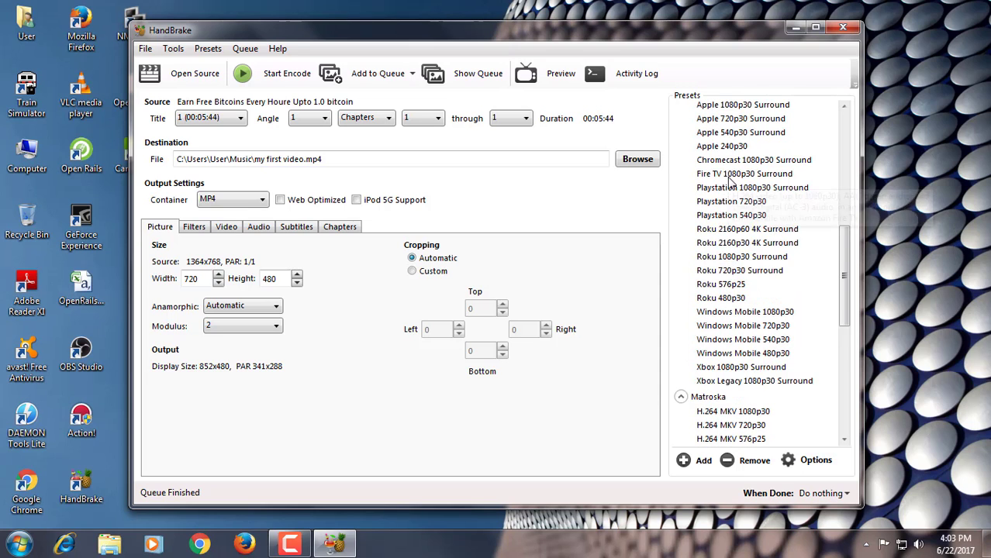
scroll(728, 183, "up", 1)
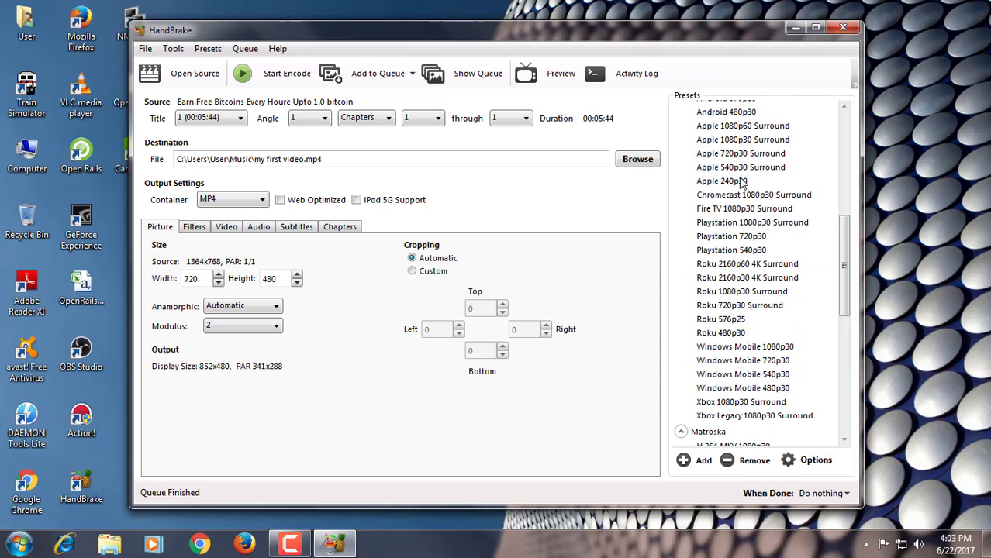
scroll(758, 192, "up", 2)
scroll(761, 232, "down", 6)
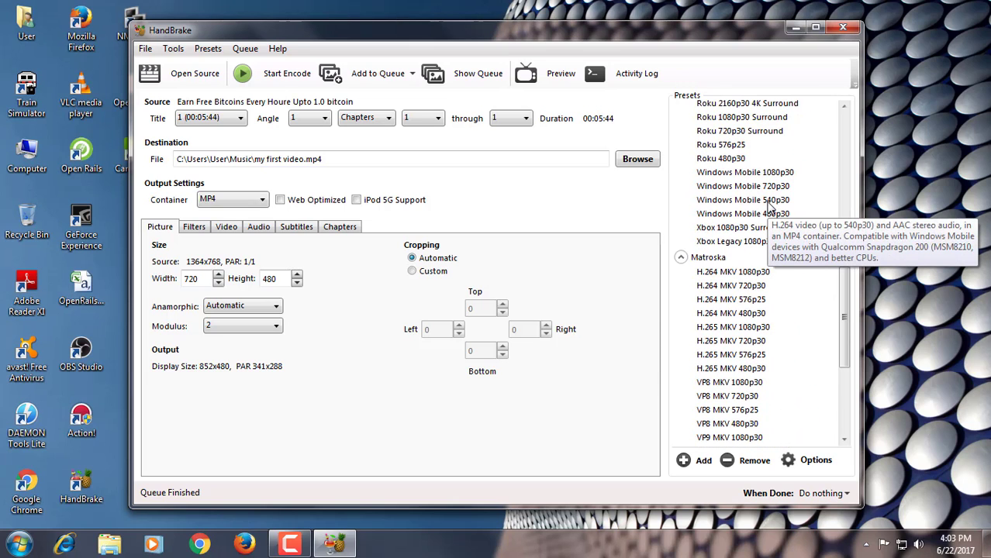
scroll(764, 206, "down", 4)
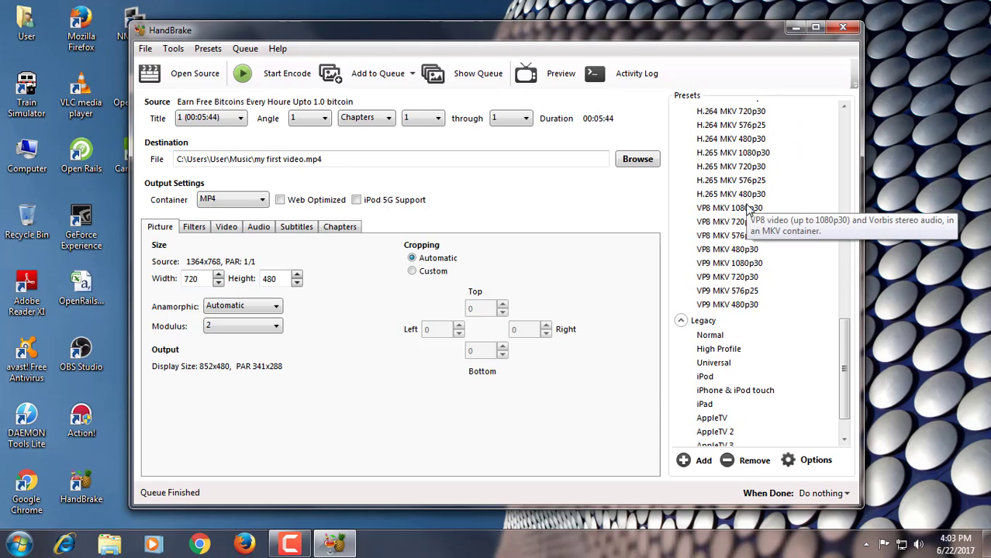
scroll(748, 203, "down", 2)
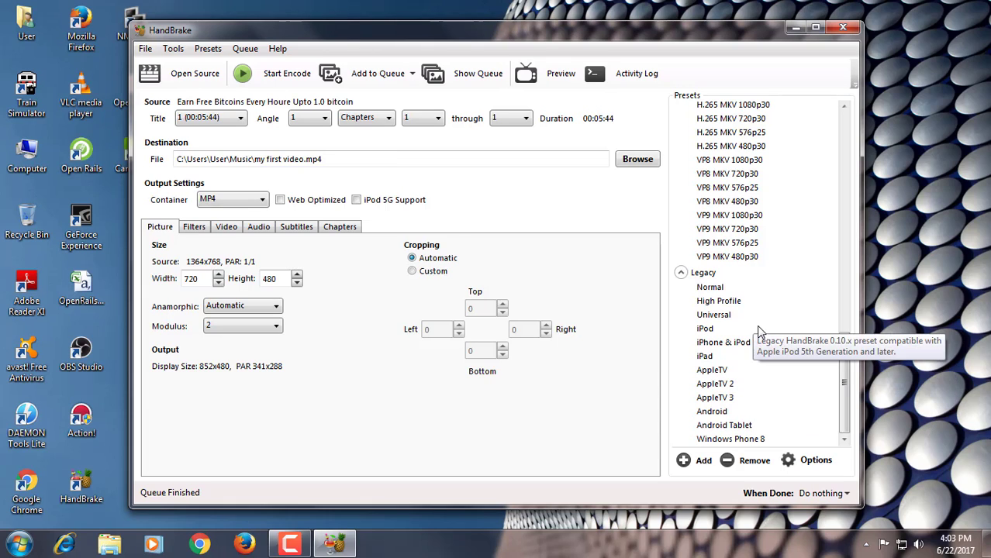
scroll(751, 322, "up", 4)
scroll(763, 318, "up", 7)
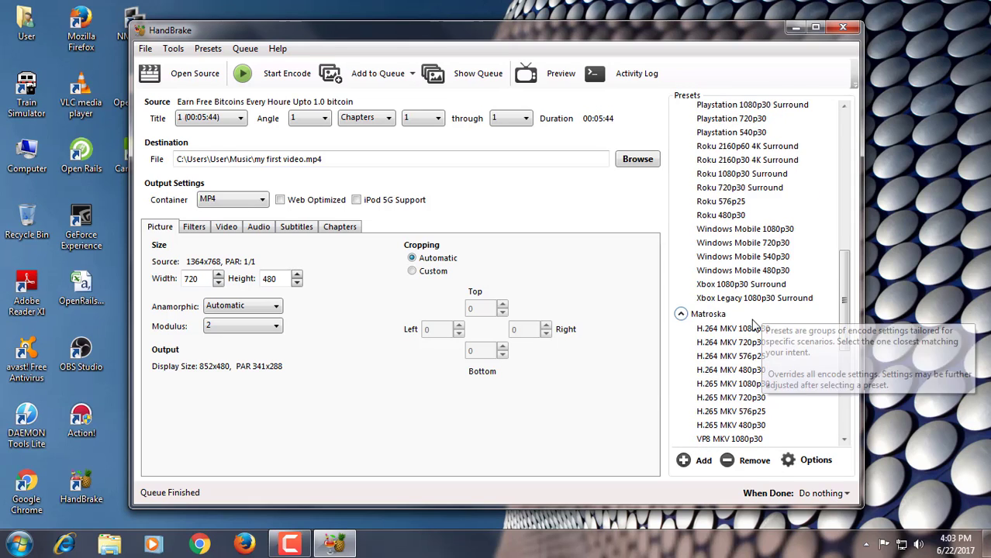
scroll(750, 325, "up", 5)
scroll(750, 324, "up", 3)
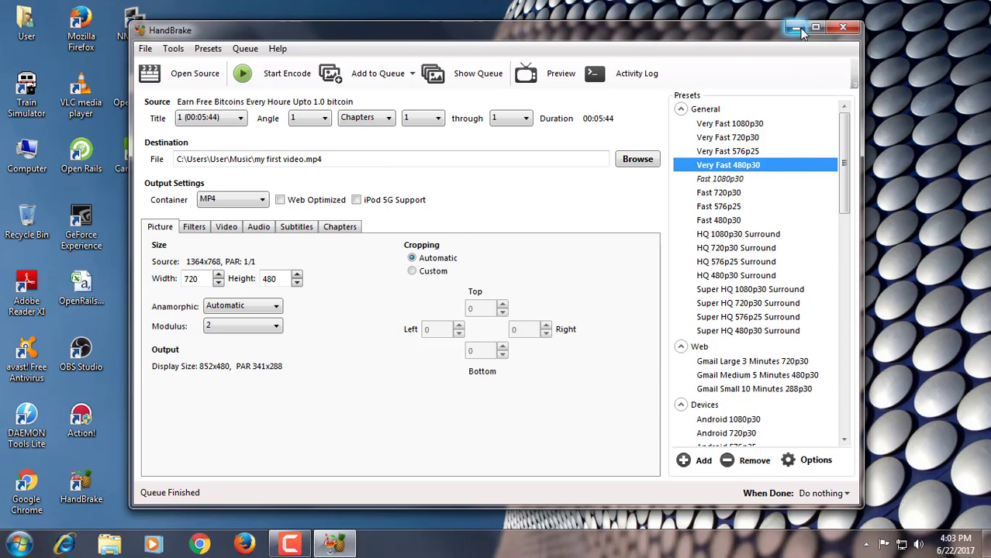
scroll(752, 269, "down", 4)
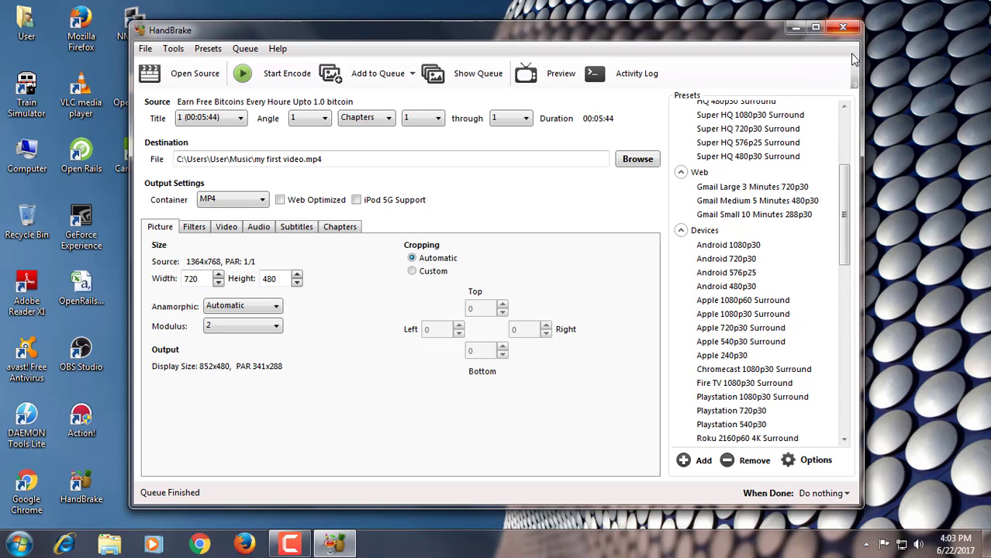
left_click(846, 29)
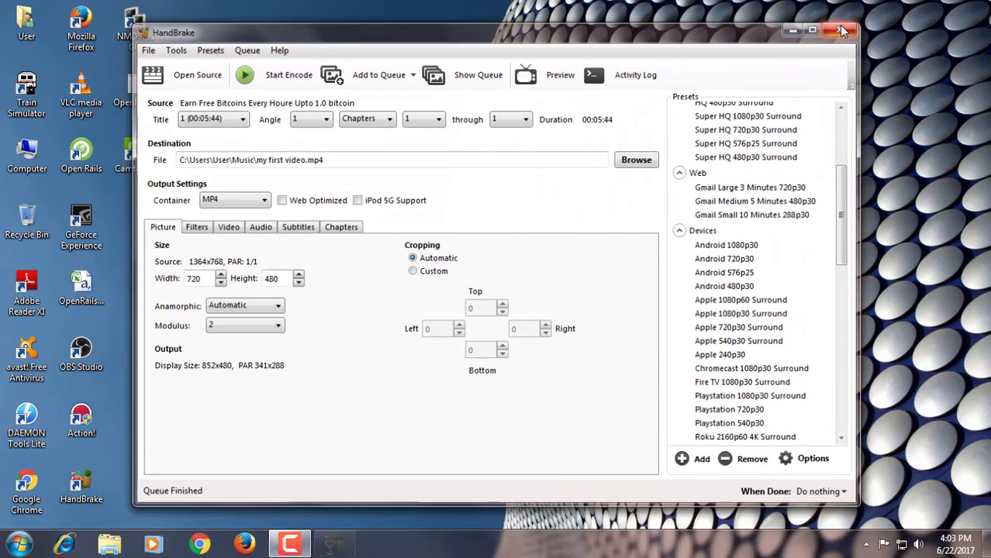